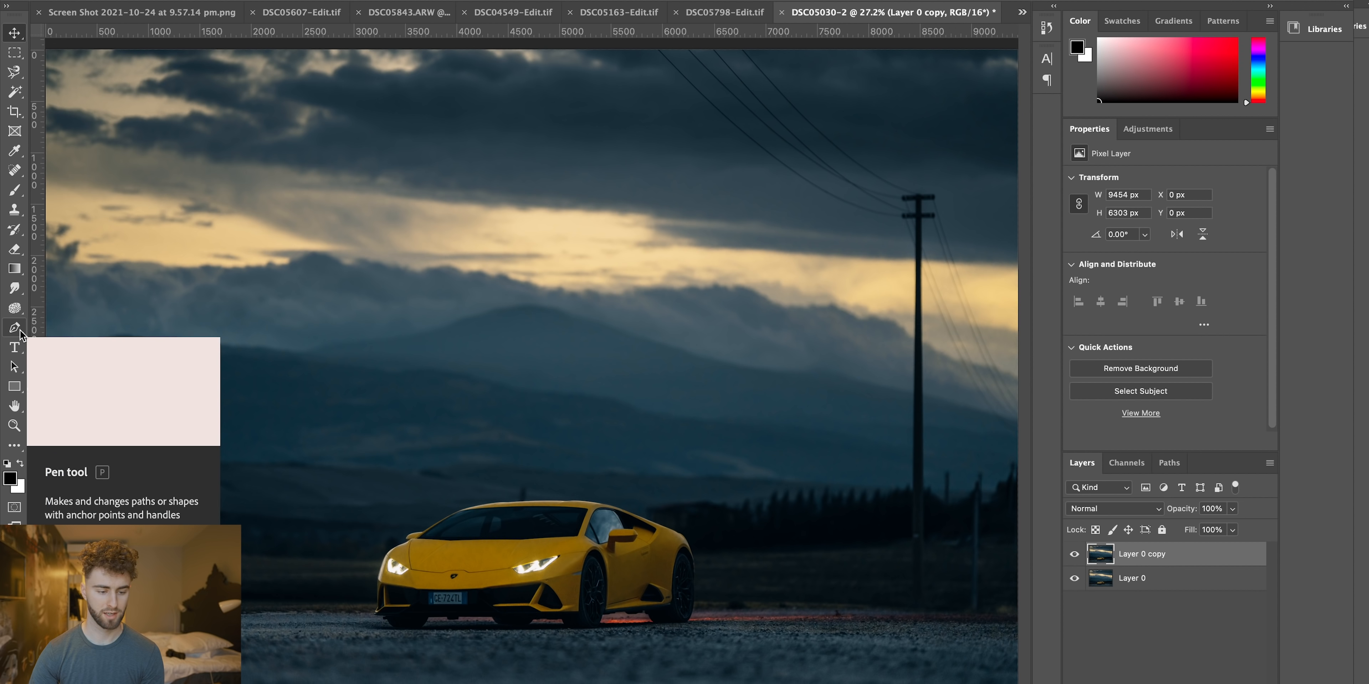
Trace a closed Pen path around the road foreground, following the yellow car's underside and wheel arches.
click(21, 334)
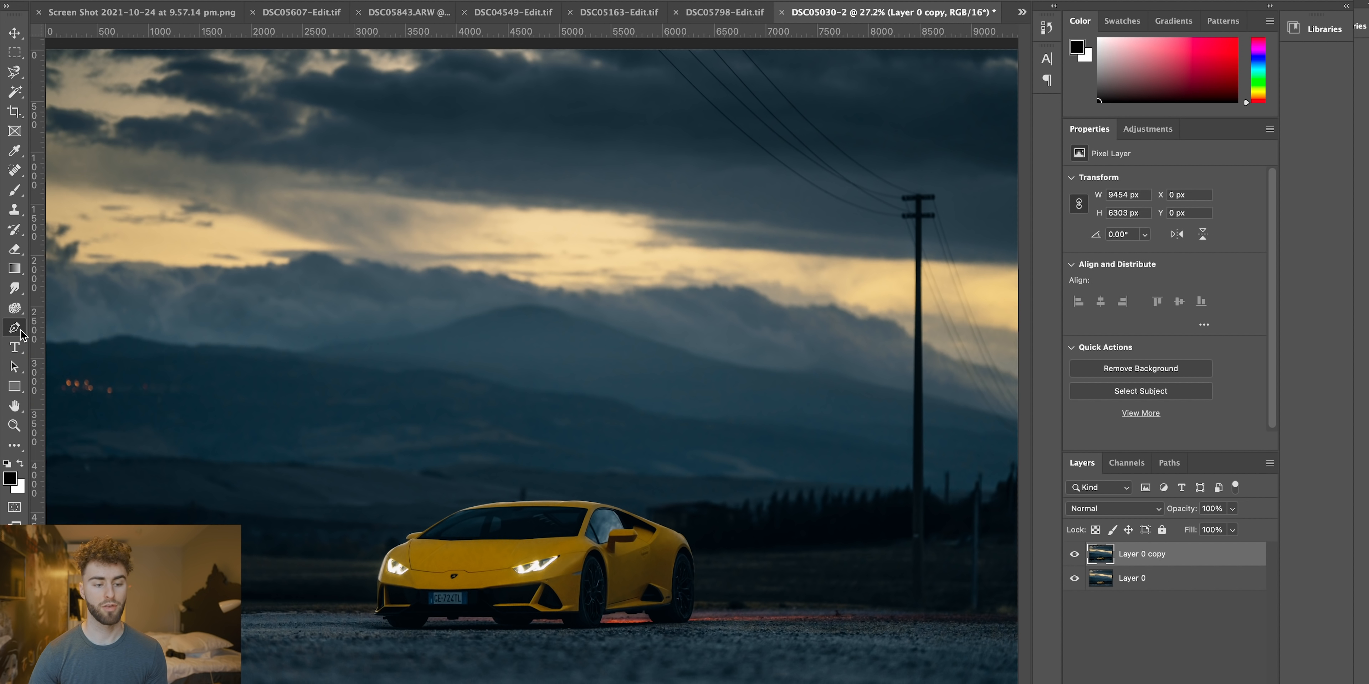
key(super+minus)
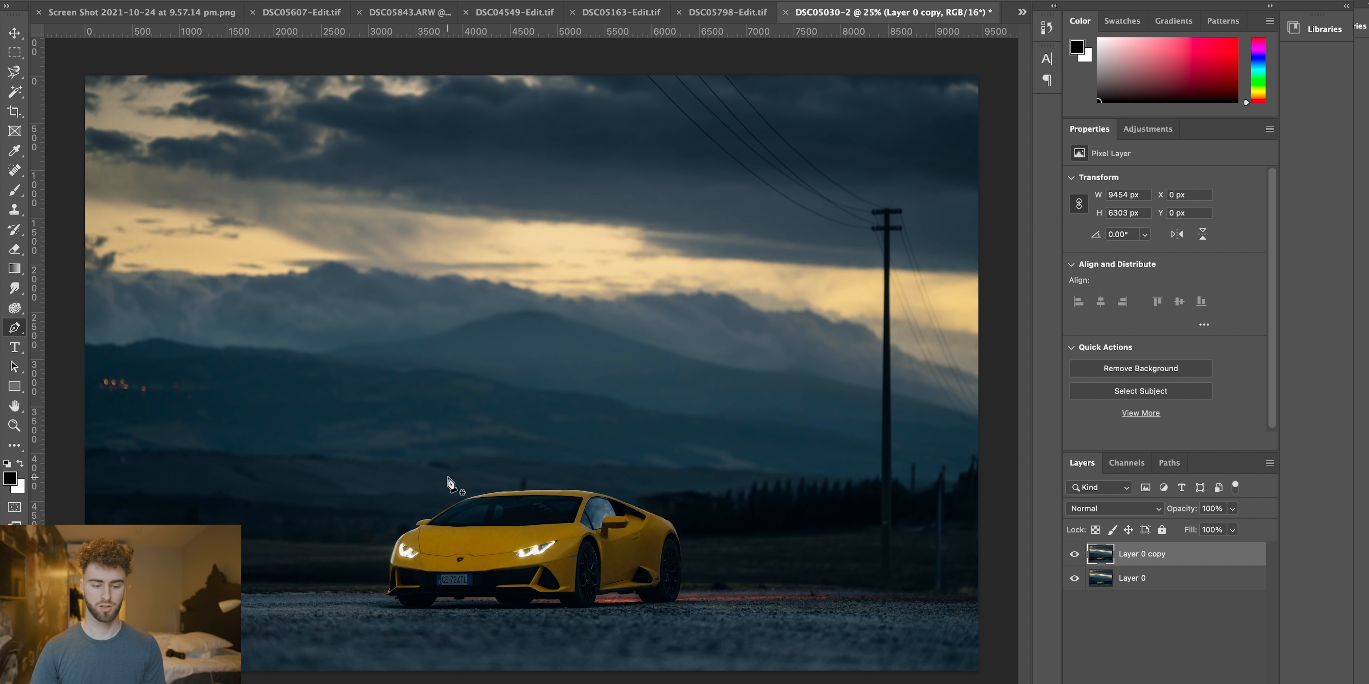
key(m)
drag(77, 590, 986, 681)
click(902, 533)
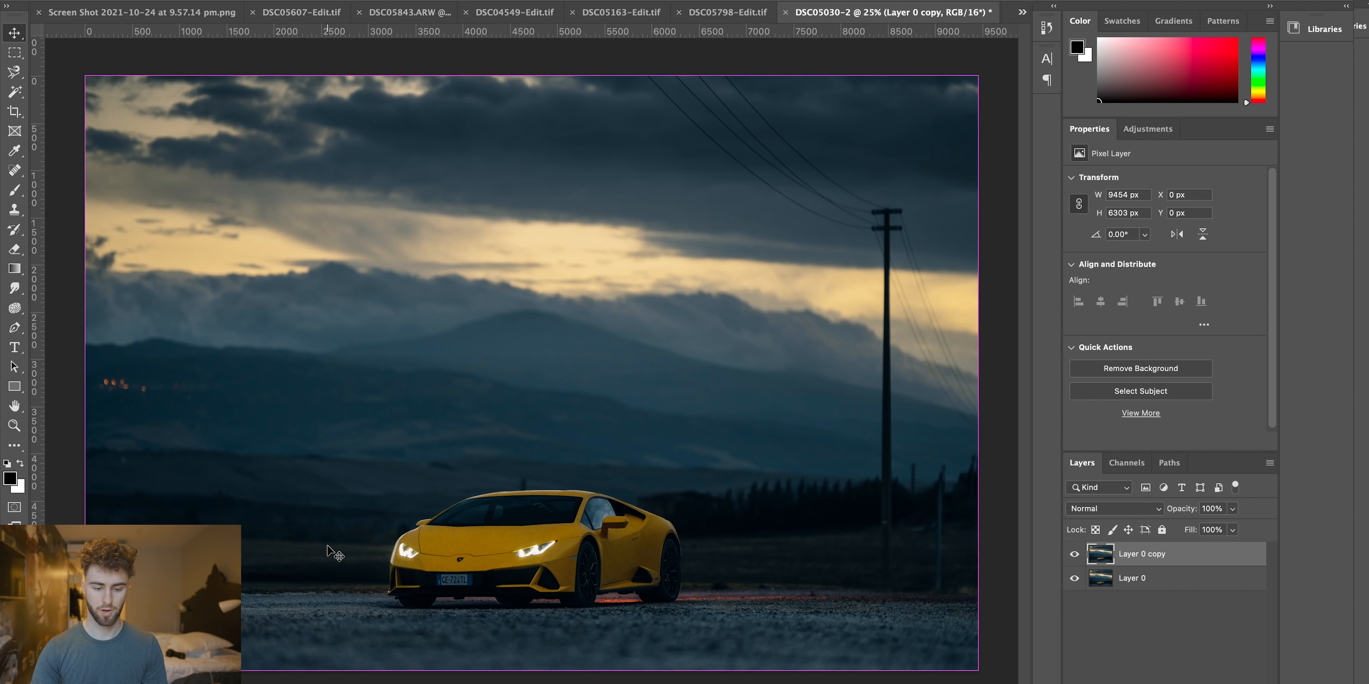
key(p)
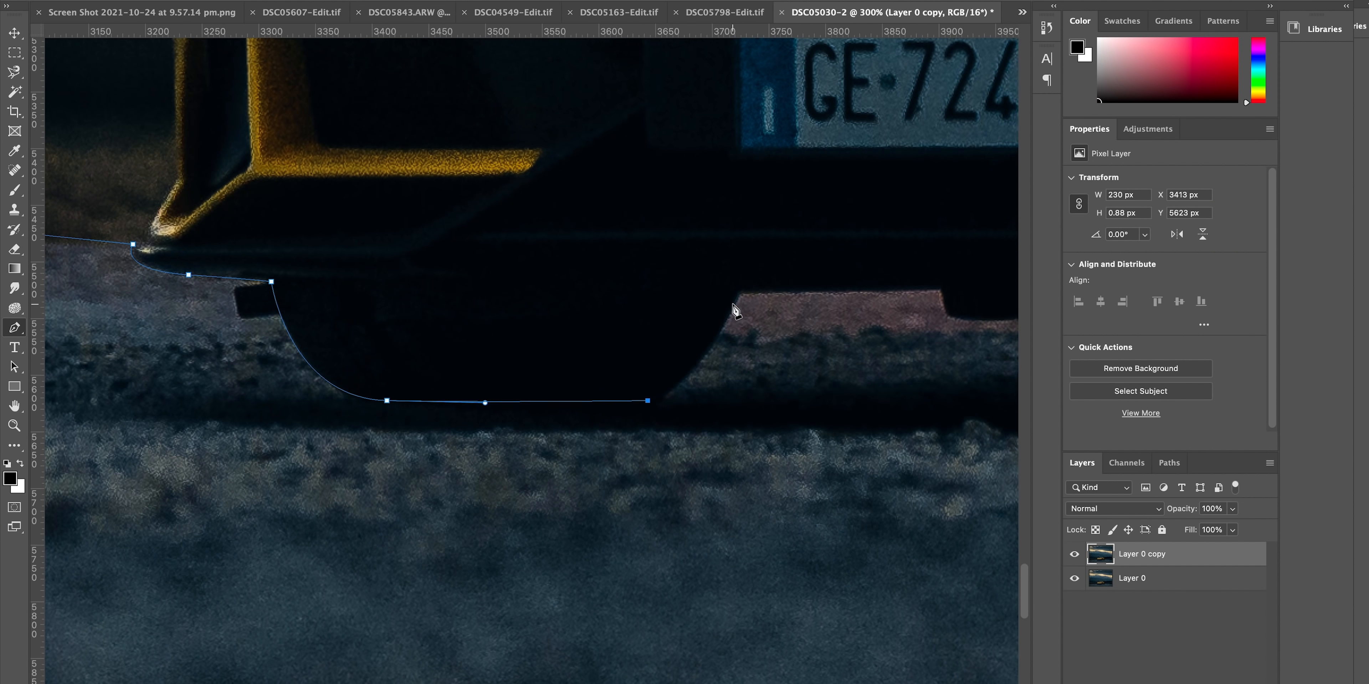
drag(647, 342, 740, 342)
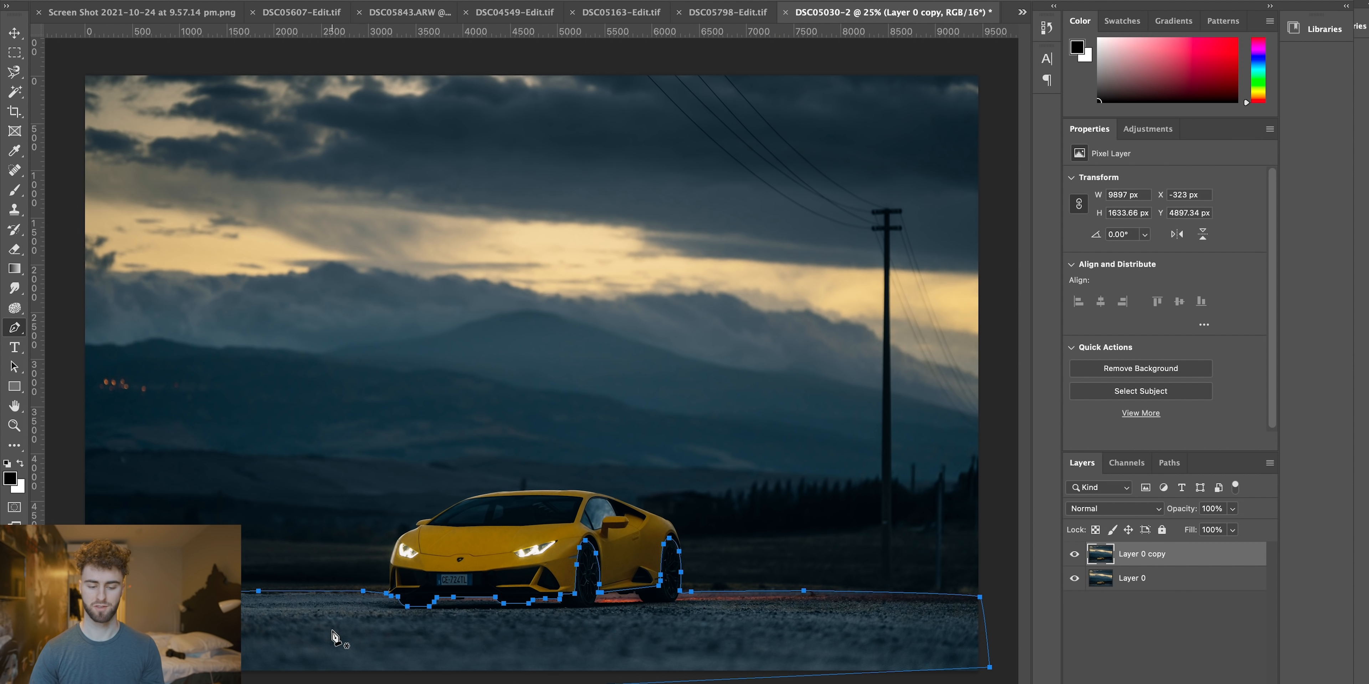
Convert the path to an anti-aliased selection with a 1 px feather and cut it to a new layer.
right_click(333, 630)
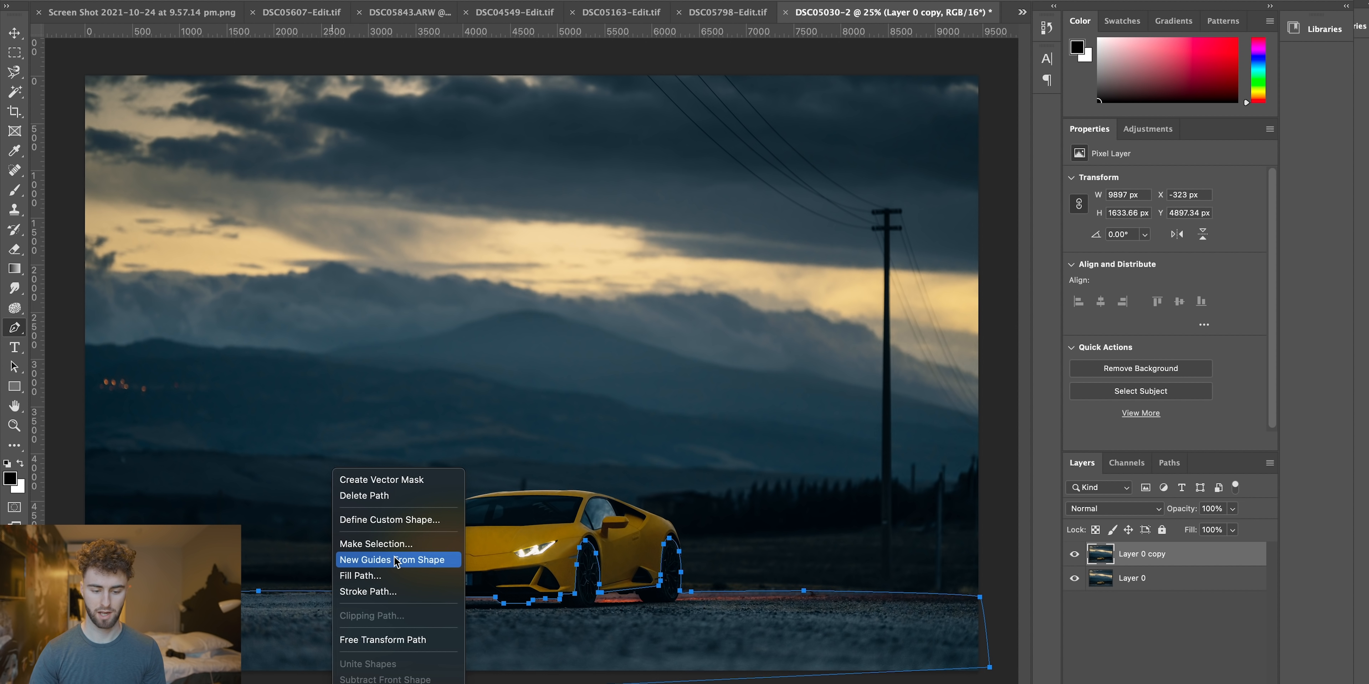
click(376, 543)
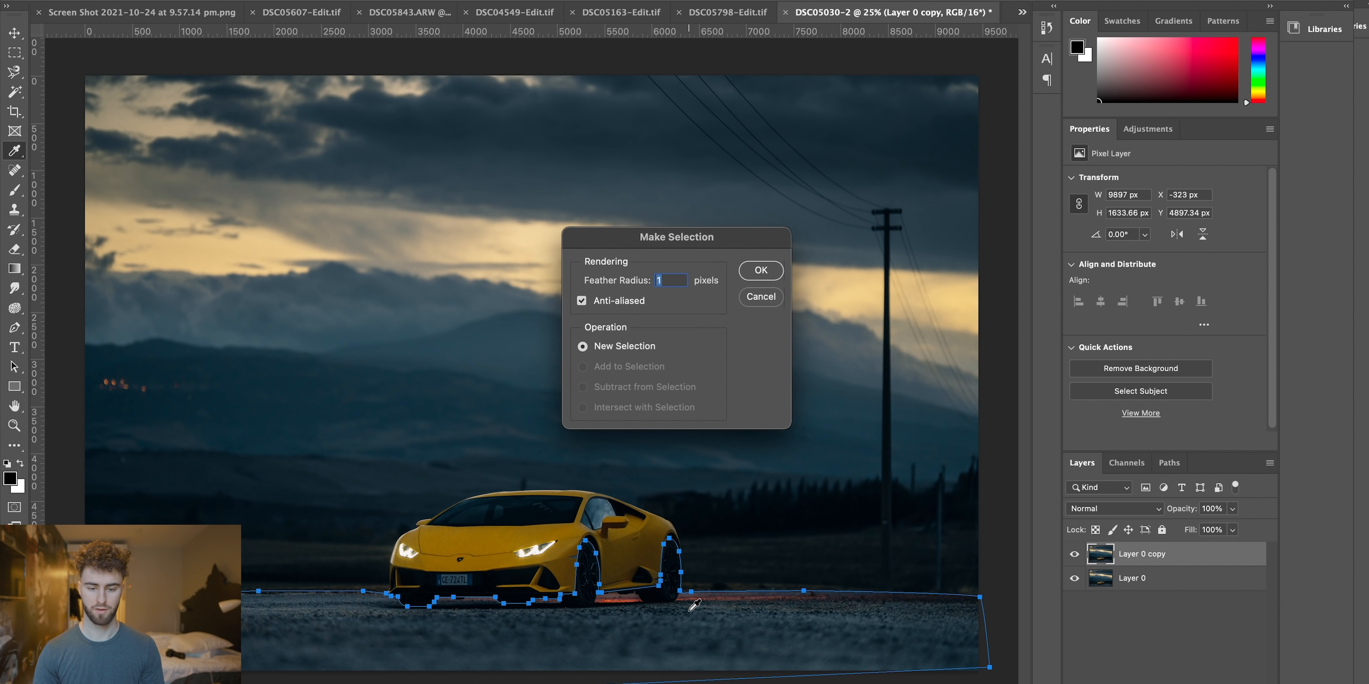
key(Return)
key(m)
right_click(674, 623)
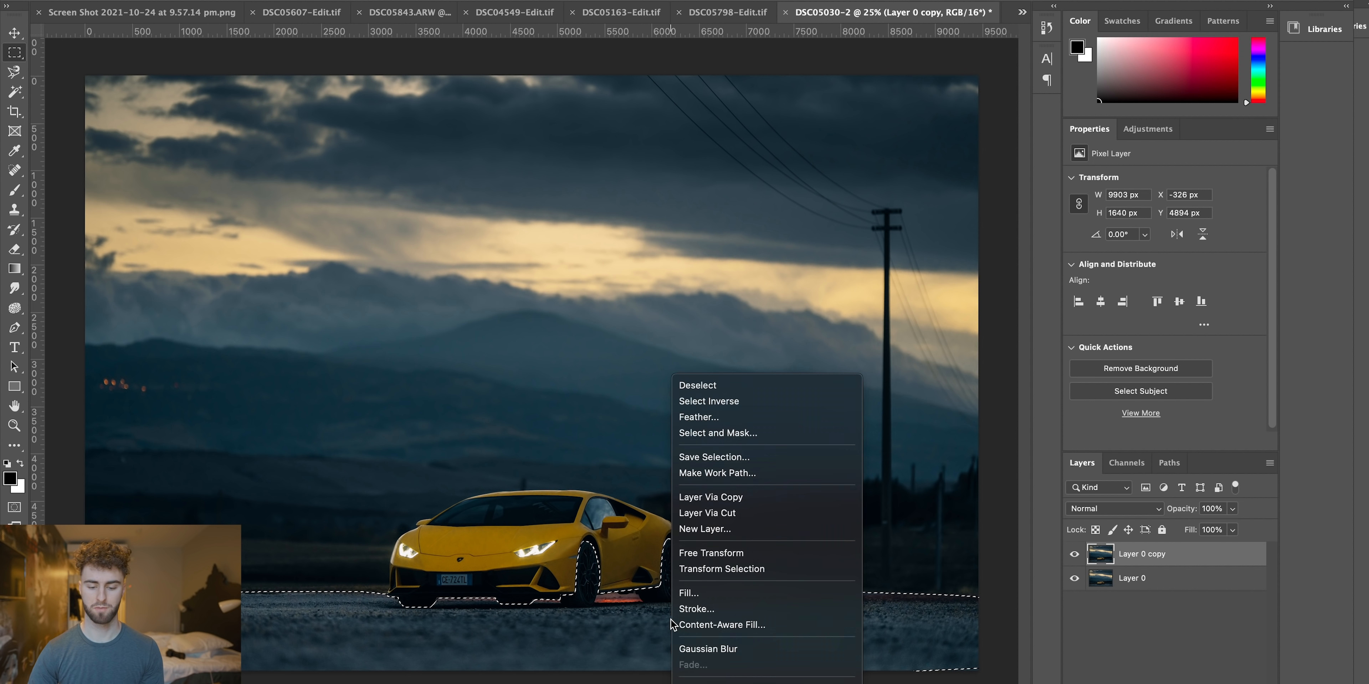
click(743, 520)
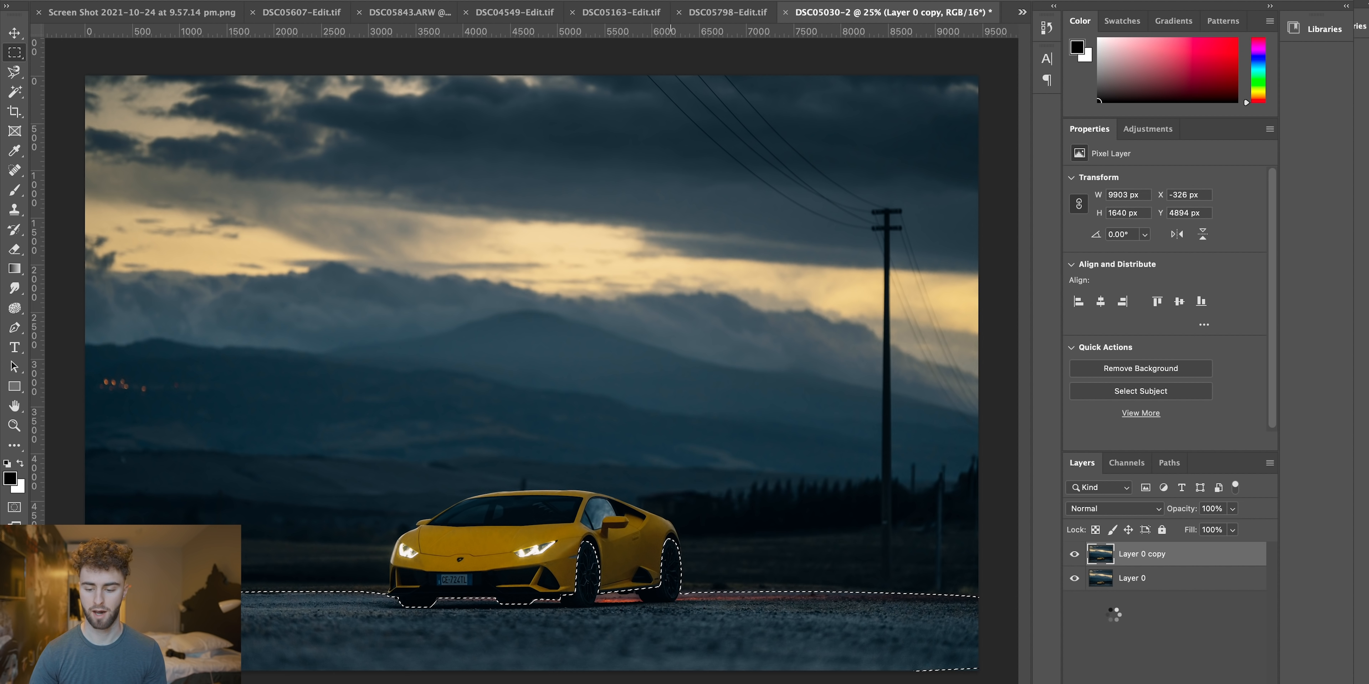
click(1077, 609)
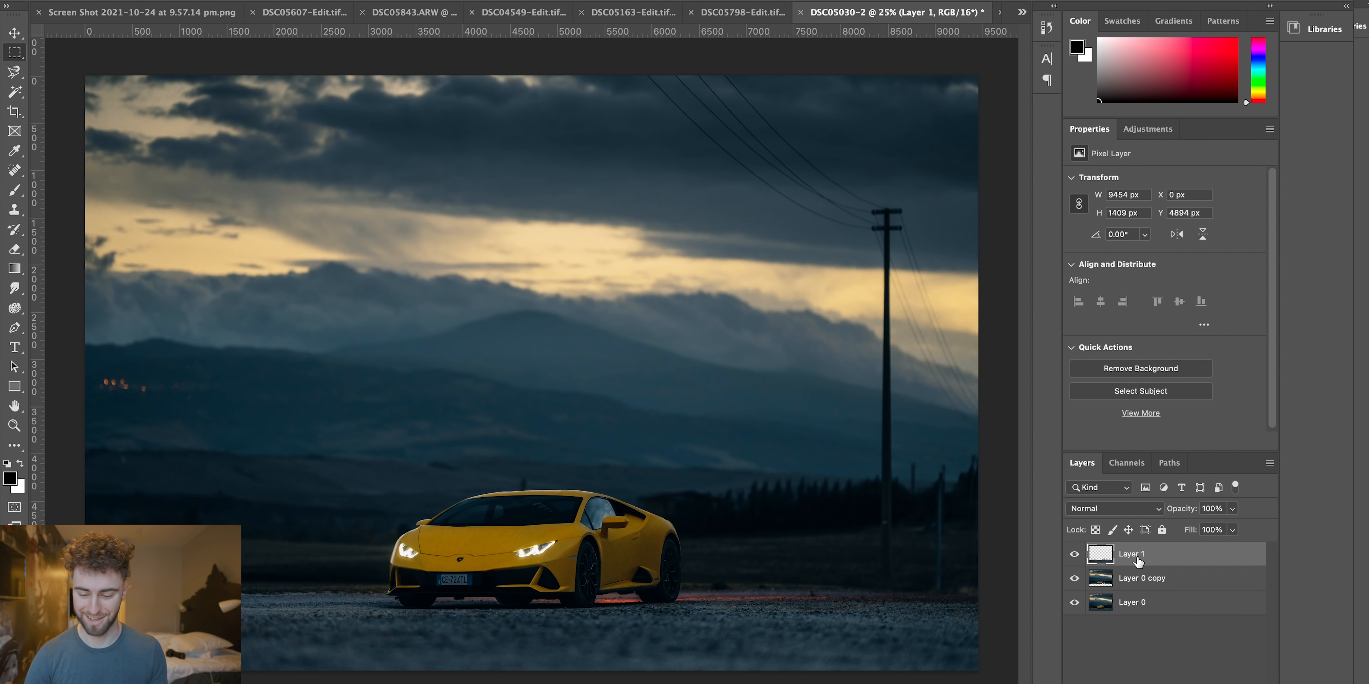
Free-transform Layer 1 and nudge the road and wheels up to about X 16 px, Y 4846 px.
key(super+t)
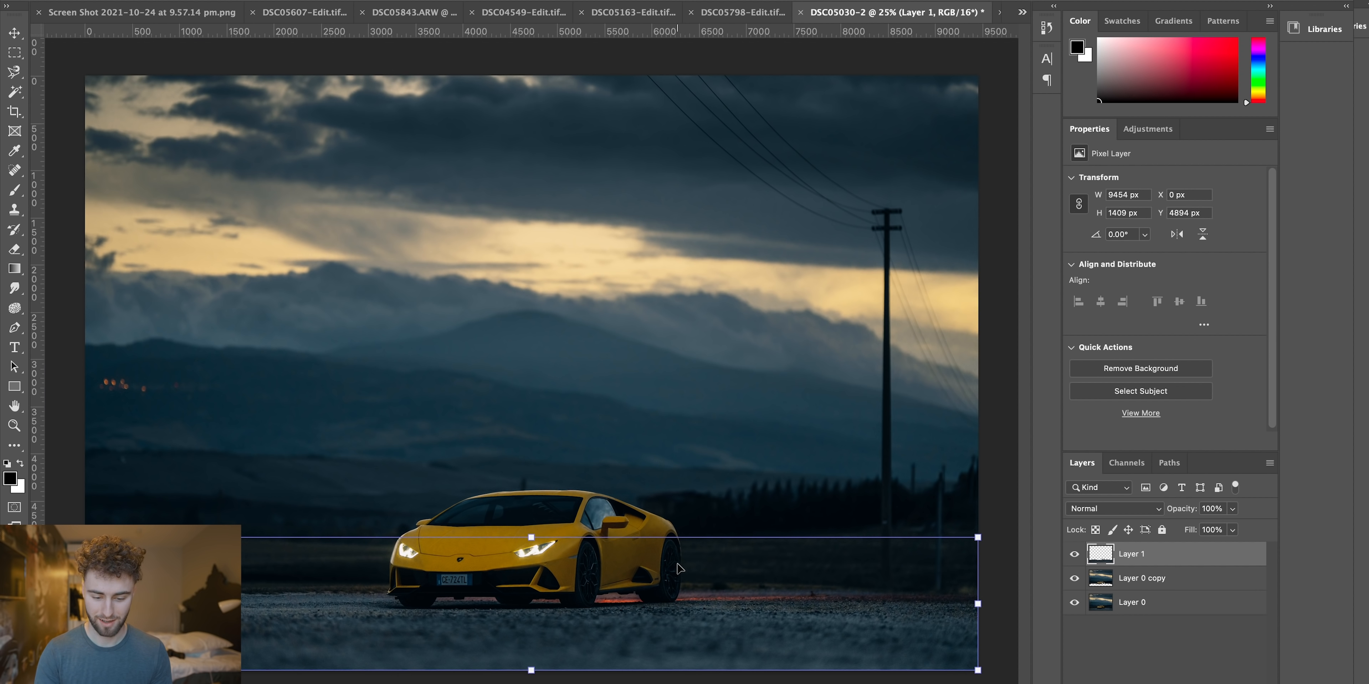
scroll(679, 568, up, 3)
key(Up)
key(Up)
key(Up)
key(Up)
key(Up)
key(Up)
key(Up)
key(Up)
key(Up)
key(Up)
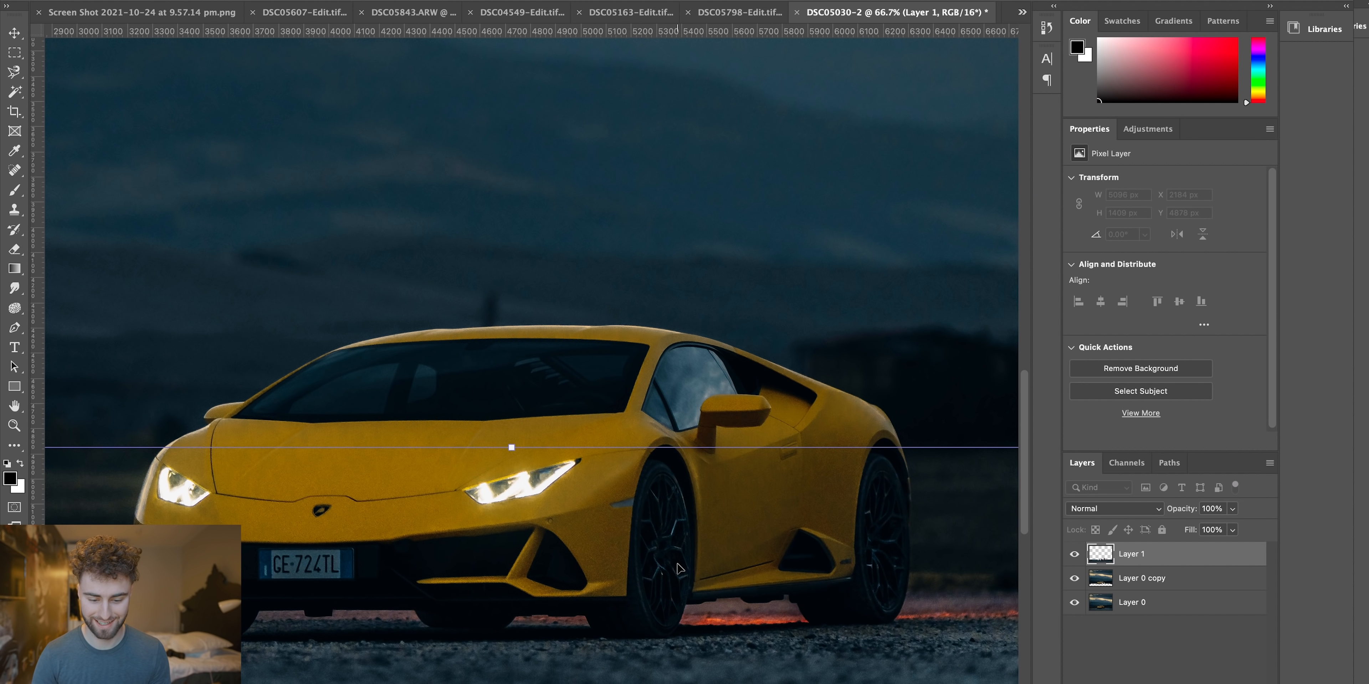
key(Up)
key(Up)
key(Up)
key(Up)
key(Up)
key(Up)
key(Up)
key(Up)
key(Up)
key(Up)
key(Up)
key(Up)
key(Up)
key(Up)
key(Up)
key(Up)
key(Up)
key(Up)
key(Up)
key(Up)
key(Up)
key(Up)
key(Up)
key(Up)
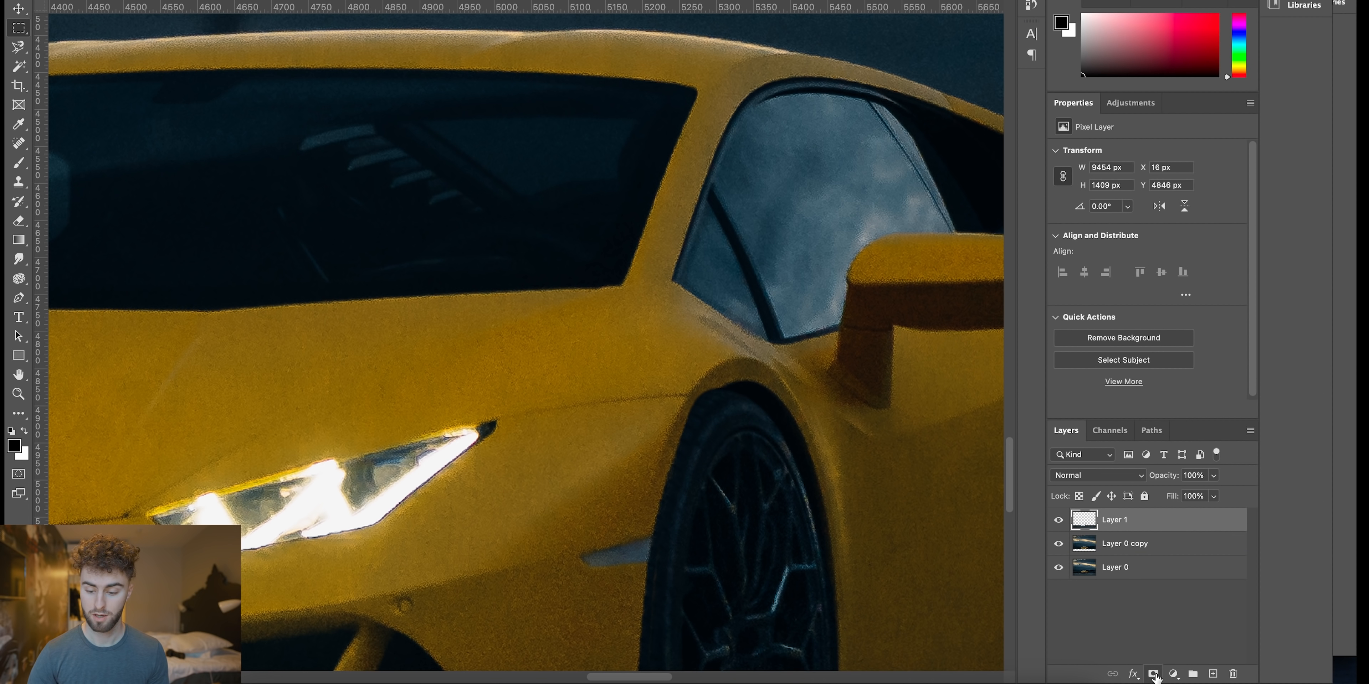
Add a white layer mask to Layer 1 and ready the Brush with black (000000) as the foreground color.
click(1153, 674)
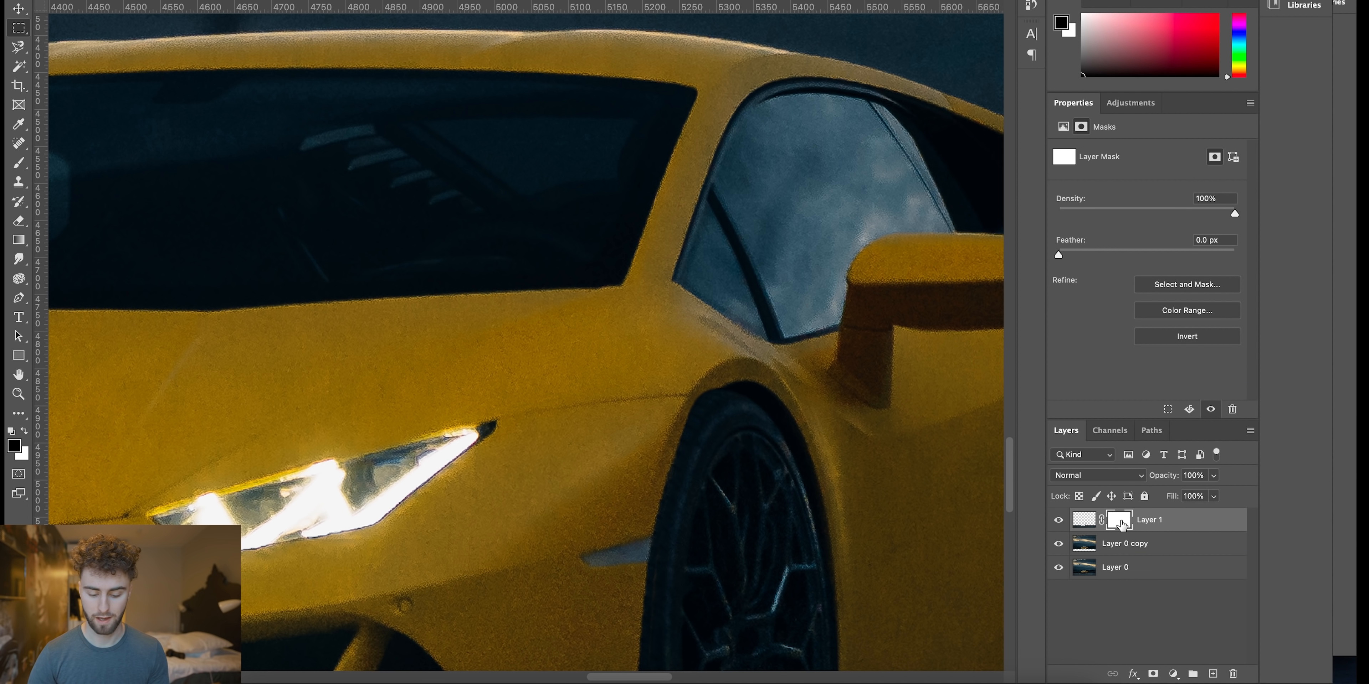
click(19, 166)
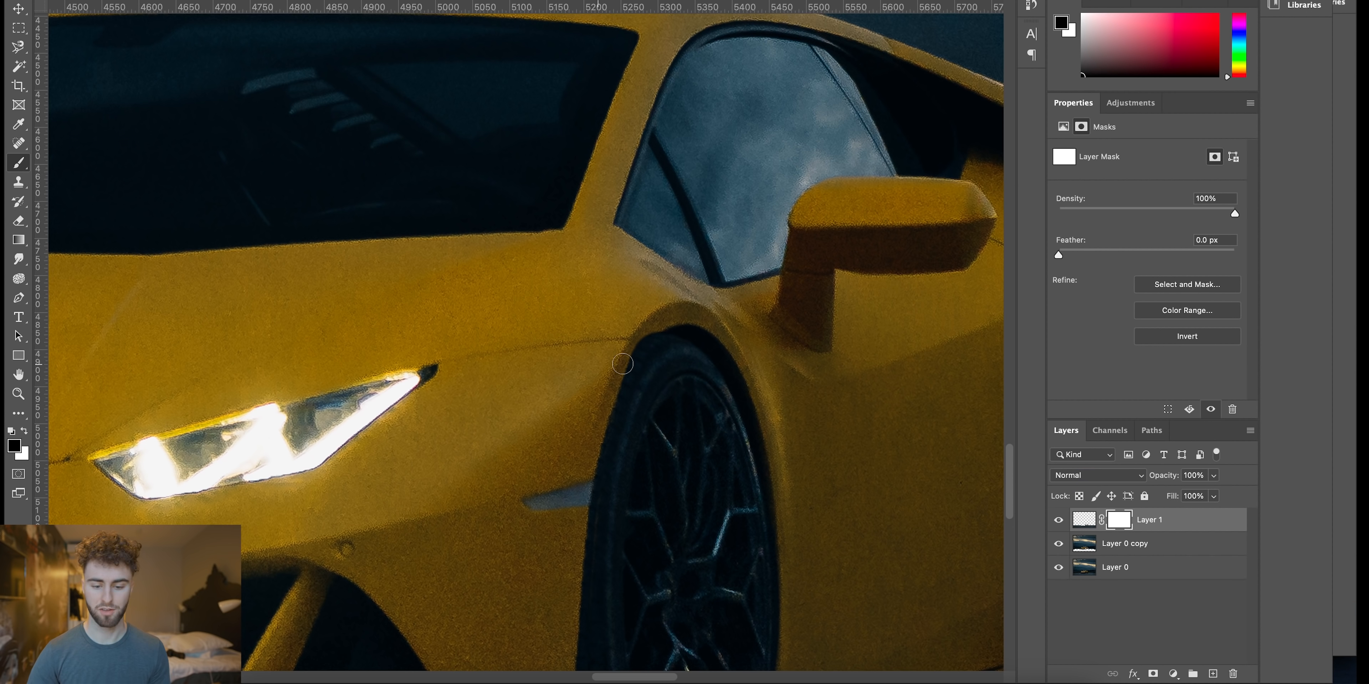
scroll(623, 364, left, 2)
scroll(623, 364, down, 1)
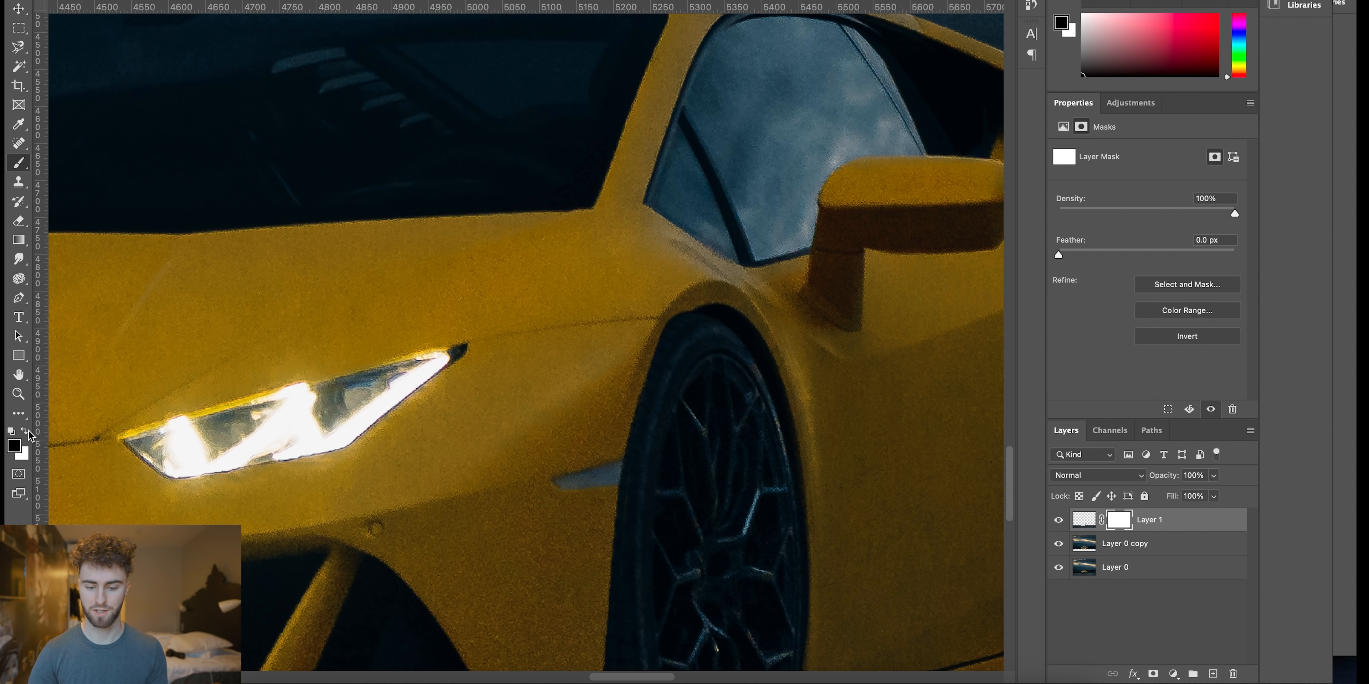
click(14, 445)
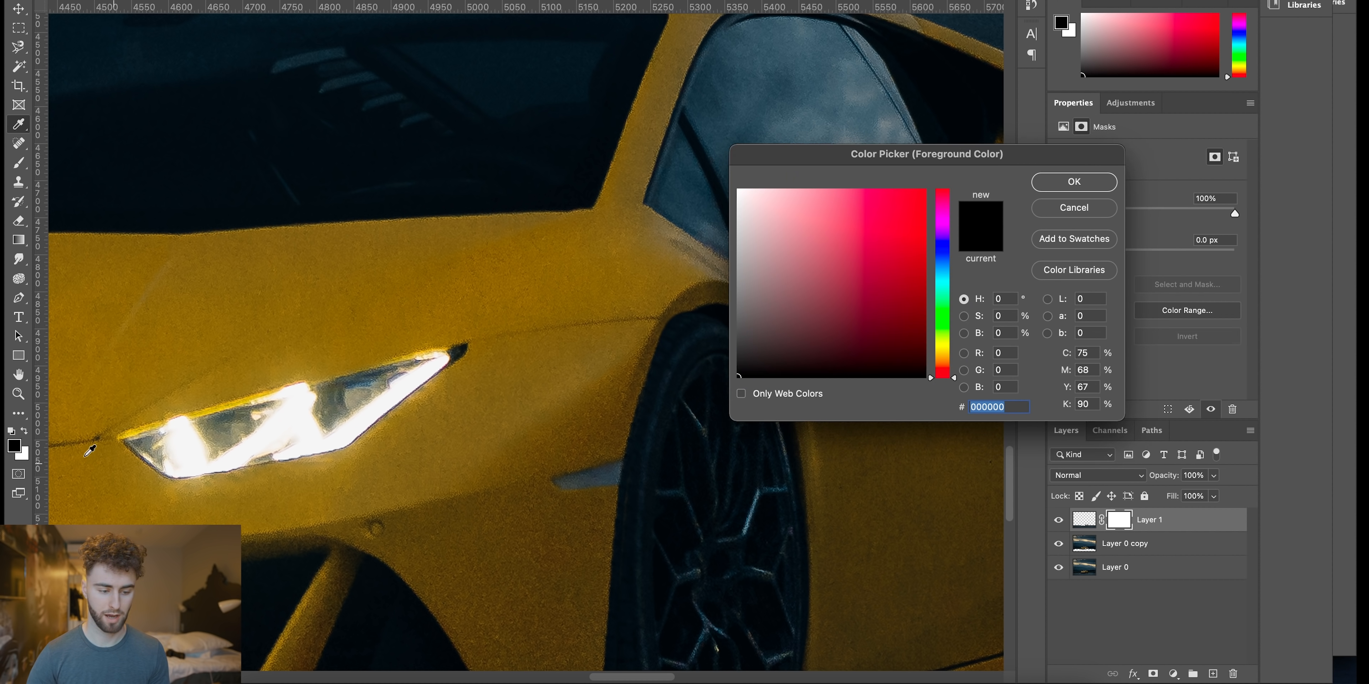
click(1092, 176)
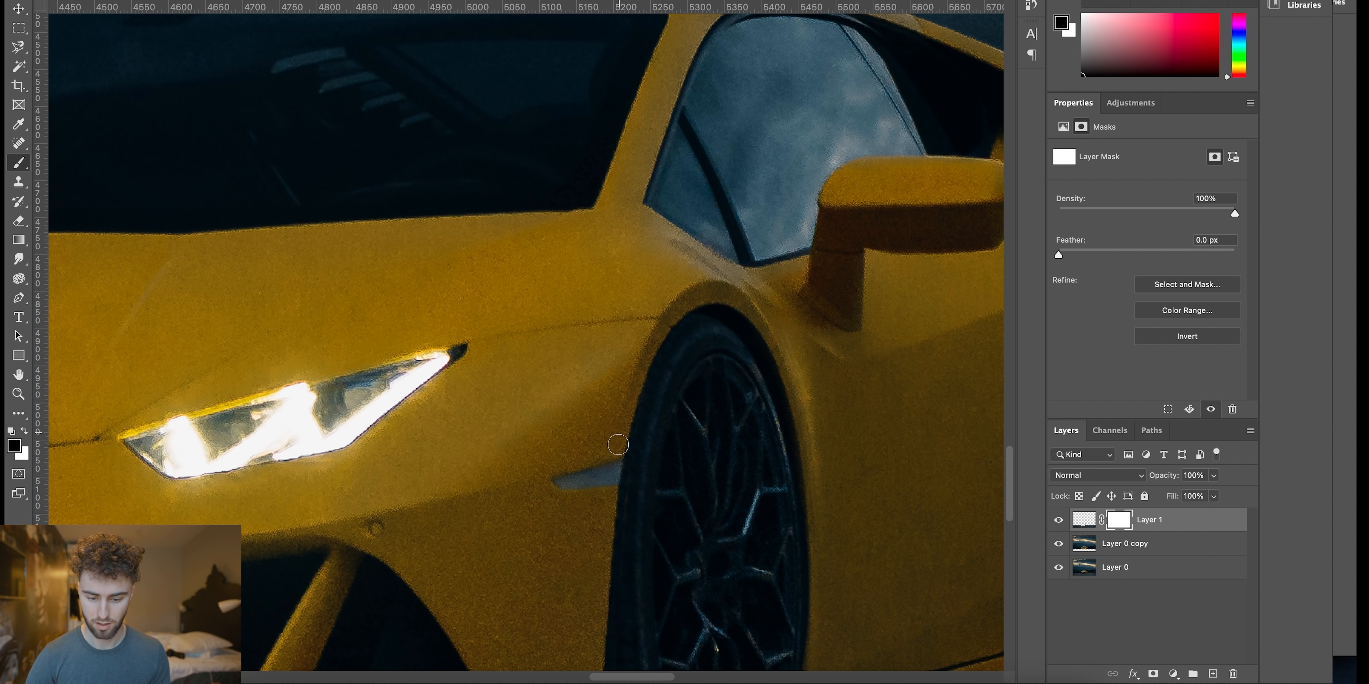
Paint black on Layer 1's mask along the front bumper's lower edge with a soft round brush at 27% hardness.
scroll(603, 531, down, 5)
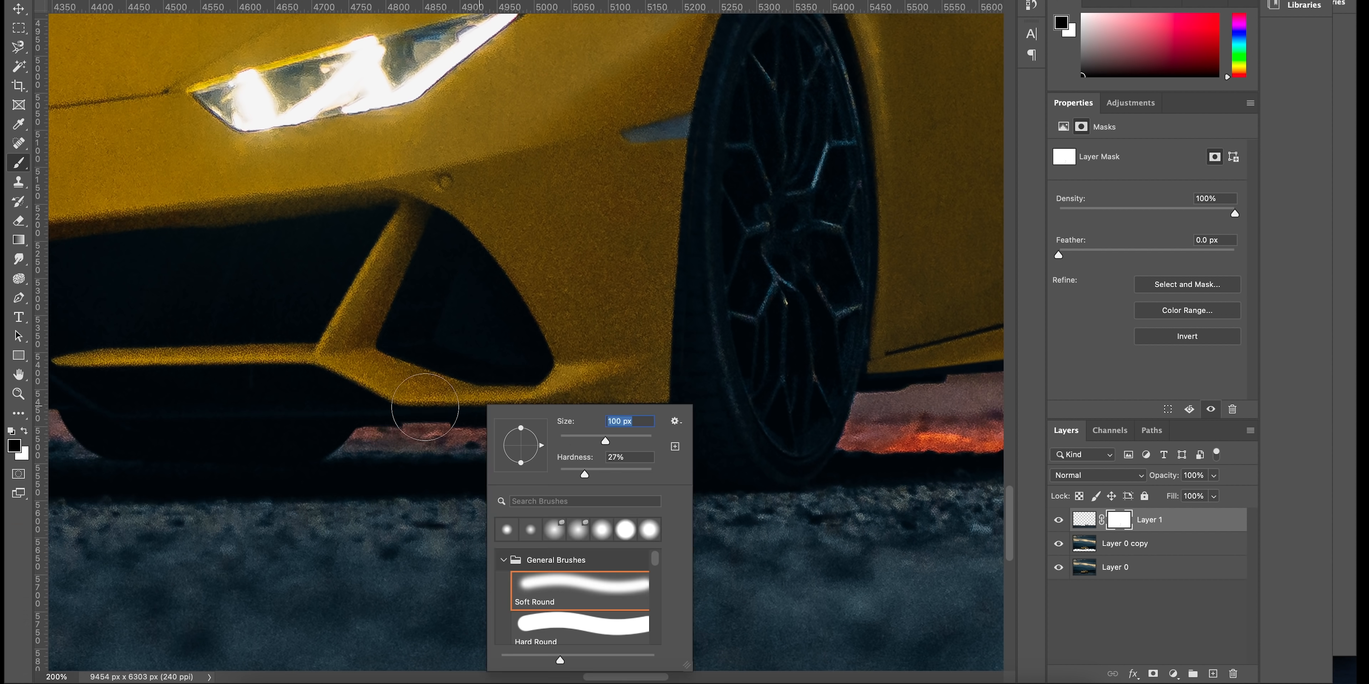
click(425, 408)
scroll(426, 407, left, 6)
key(super+minus)
drag(263, 368, 498, 366)
key(super+minus)
key(super+minus)
key(super+minus)
right_click(222, 308)
key(Return)
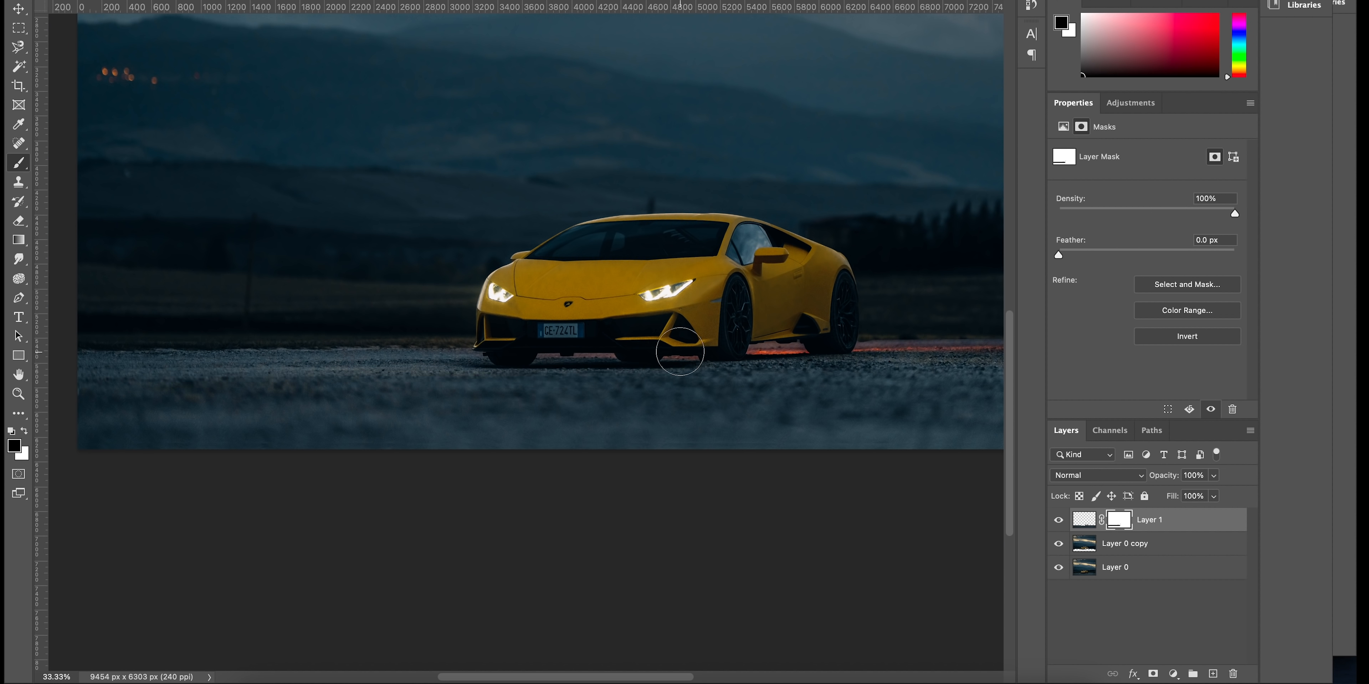
Paint black on Layer 1's mask along the side skirt between the front and rear wheels.
key(super+0)
scroll(634, 554, up, 5)
right_click(655, 343)
key(Return)
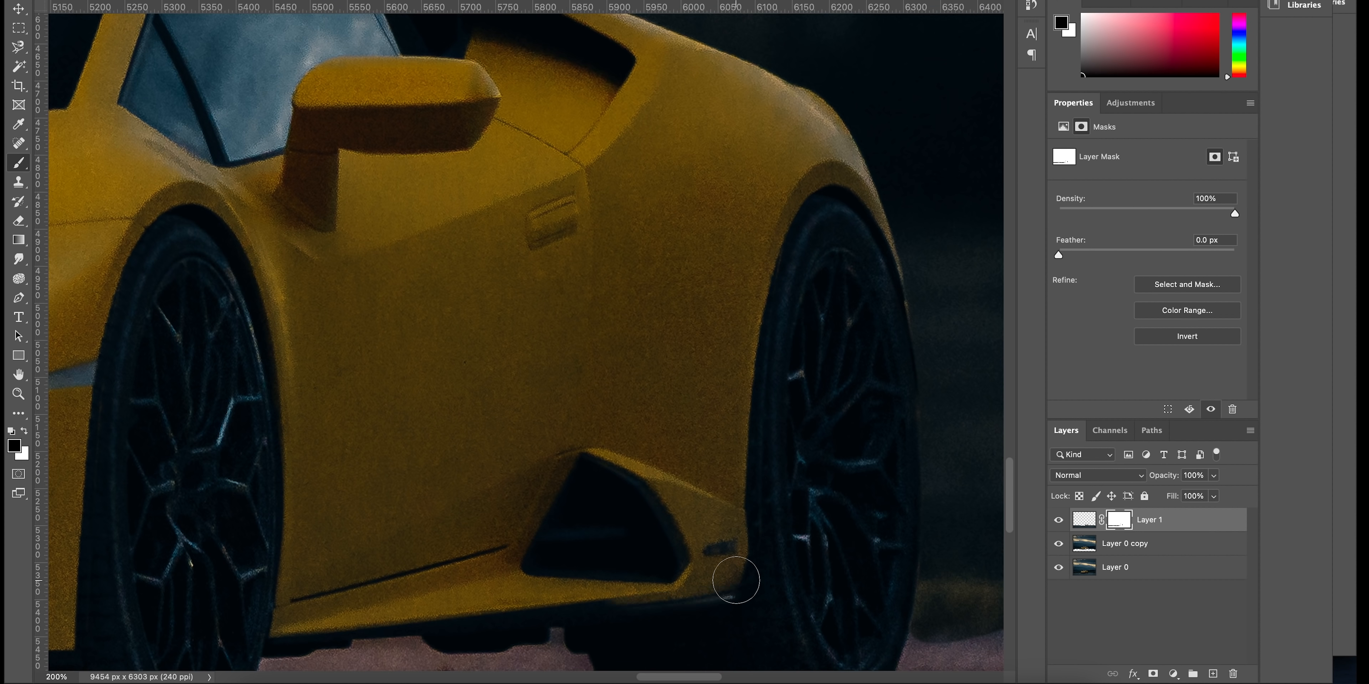
scroll(633, 584, down, 3)
drag(289, 589, 614, 565)
scroll(765, 523, down, 4)
Toggle Layer 1's visibility to compare the car's stance before and after lowering.
key(v)
click(1058, 520)
click(1059, 521)
click(1061, 523)
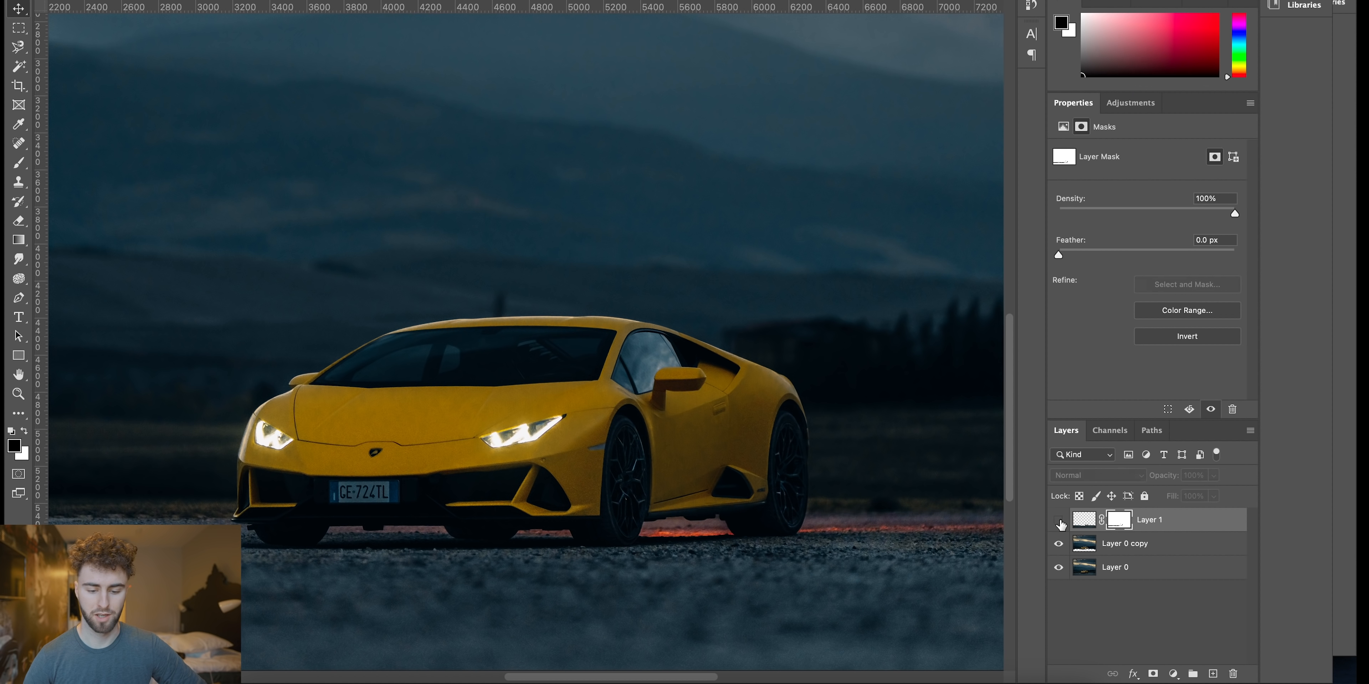
click(1059, 521)
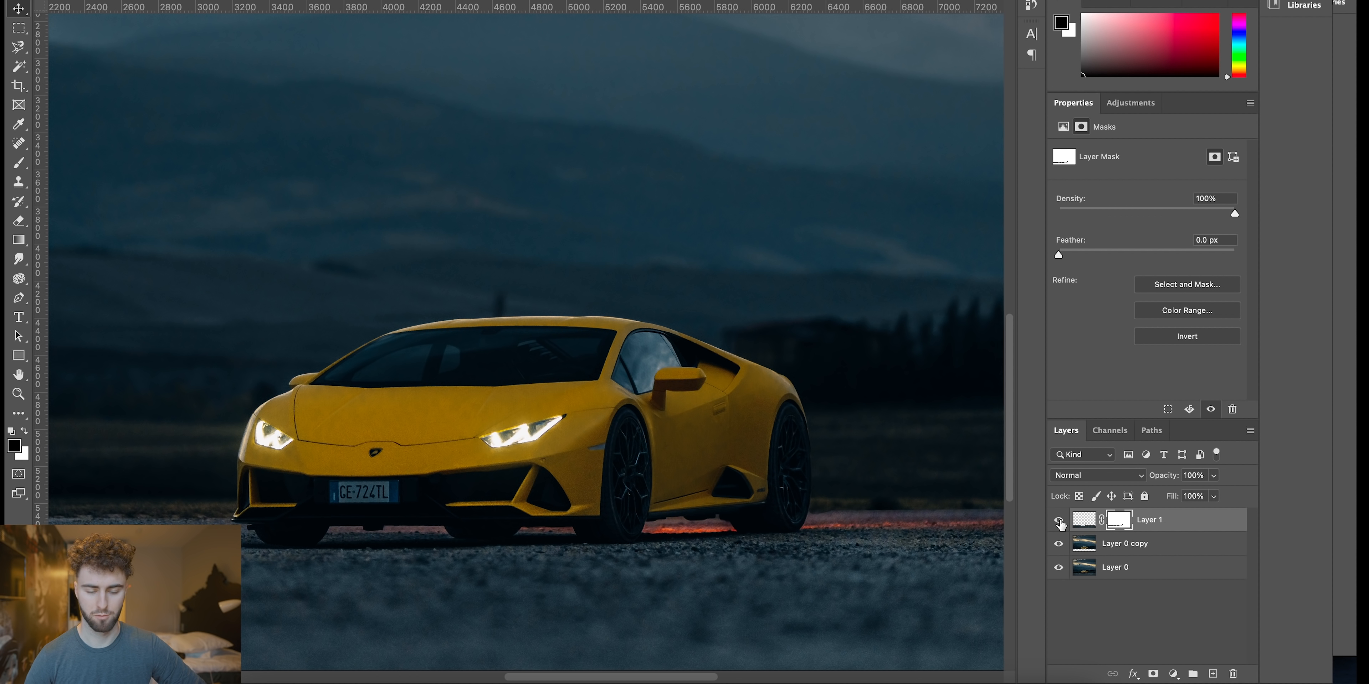
key(super+0)
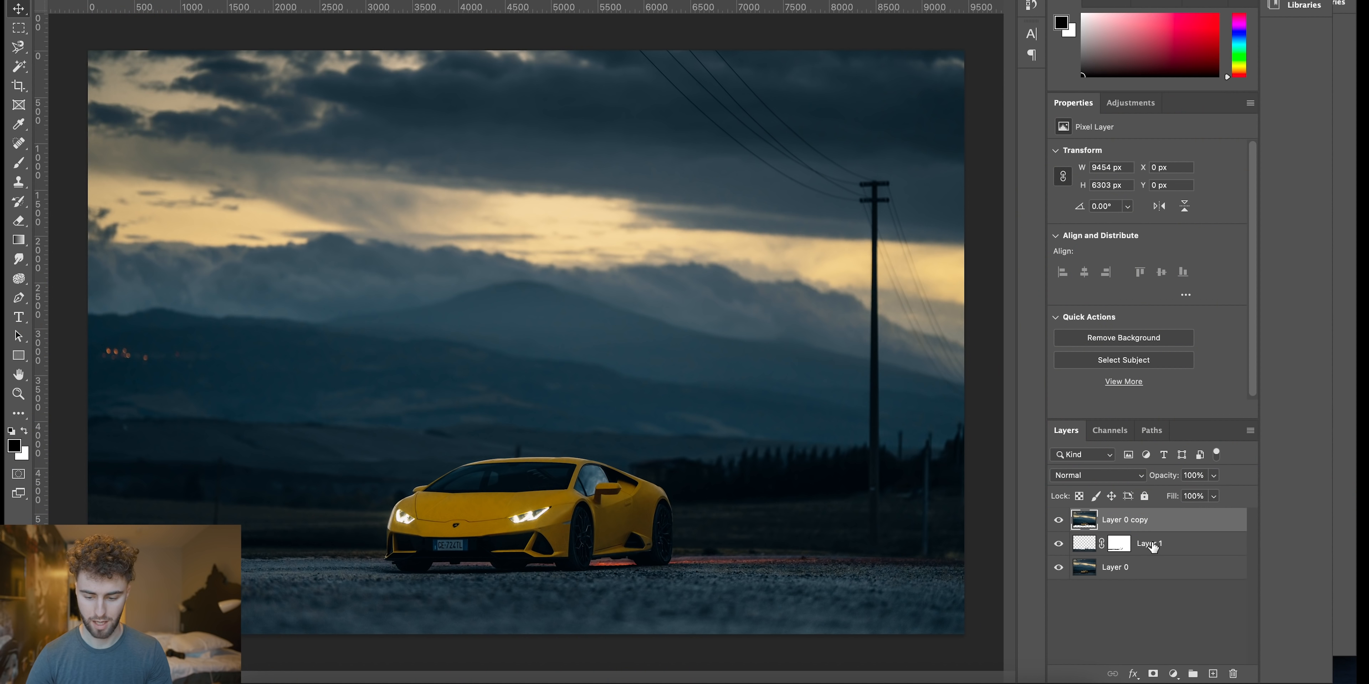
Free-transform Layer 1 beneath Layer 0 copy and move the road and wheels upward behind the car body.
click(1151, 546)
drag(578, 544, 579, 531)
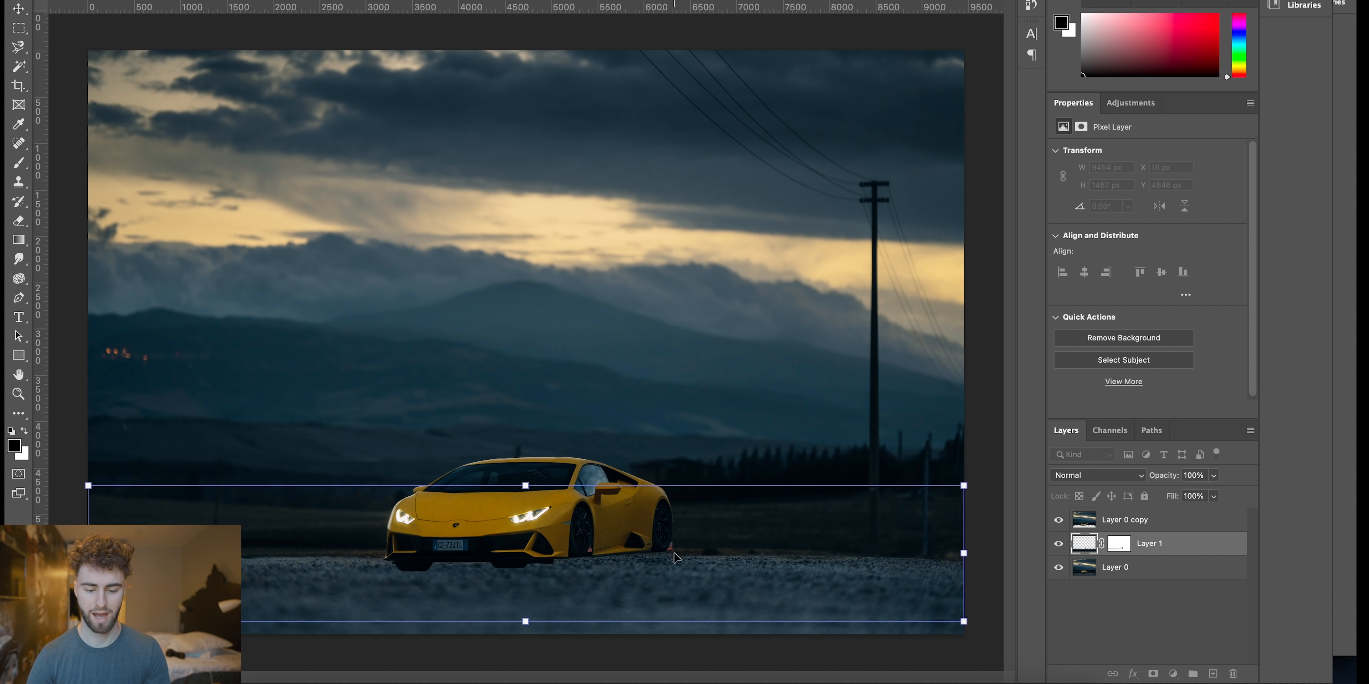
scroll(666, 547, up, 5)
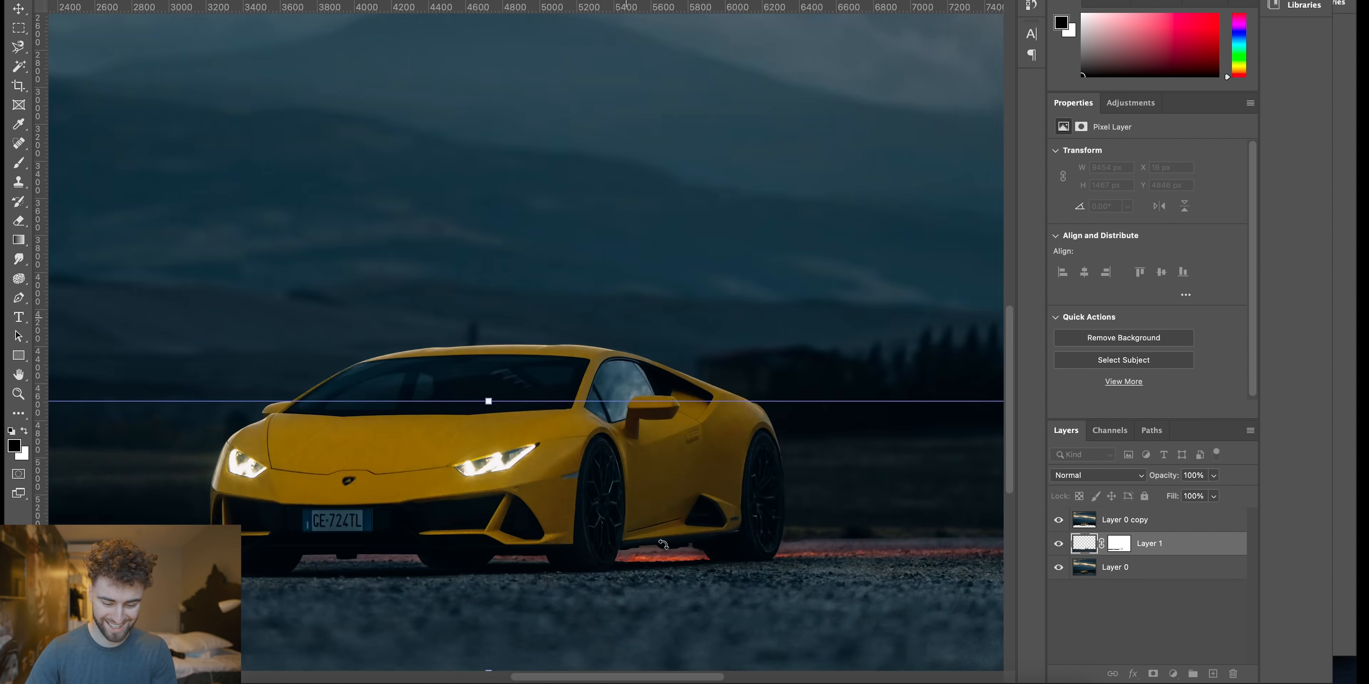
drag(588, 451, 582, 348)
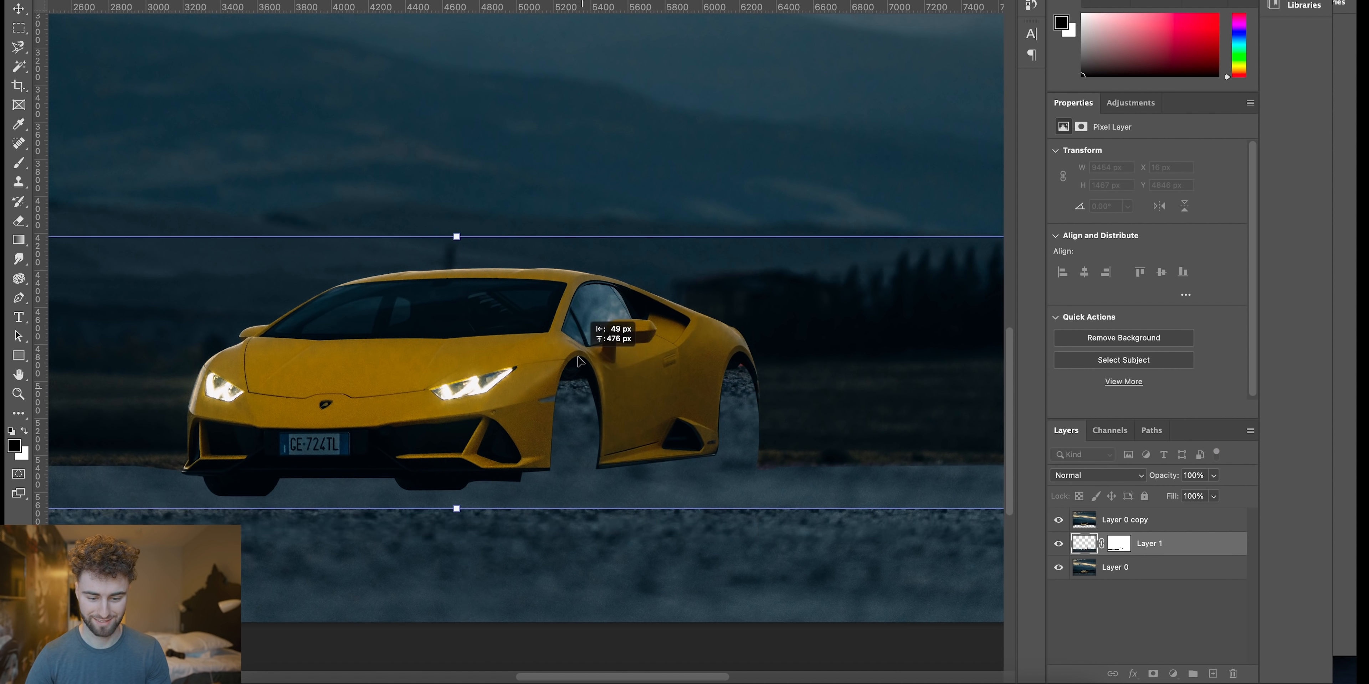
scroll(581, 351, down, 5)
scroll(579, 470, down, 3)
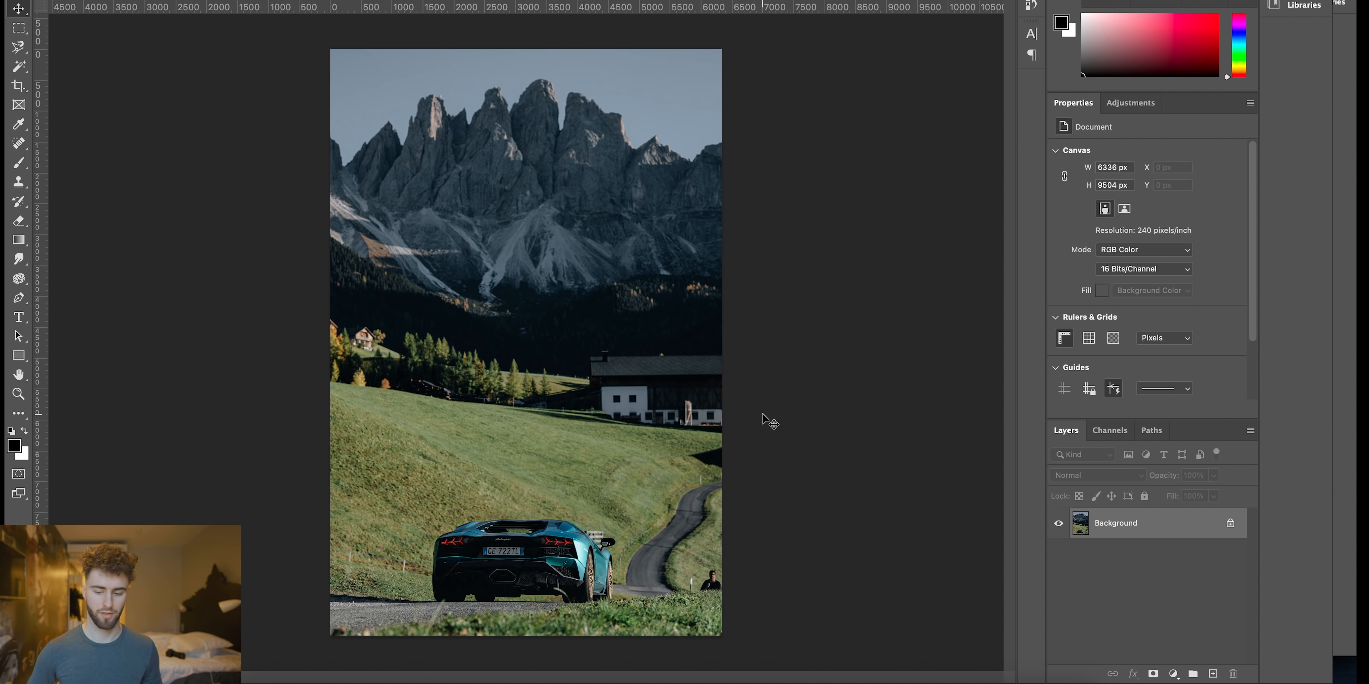
Unlock the Background layer of the blue car's mountain photo and duplicate it.
click(1231, 525)
key(super+j)
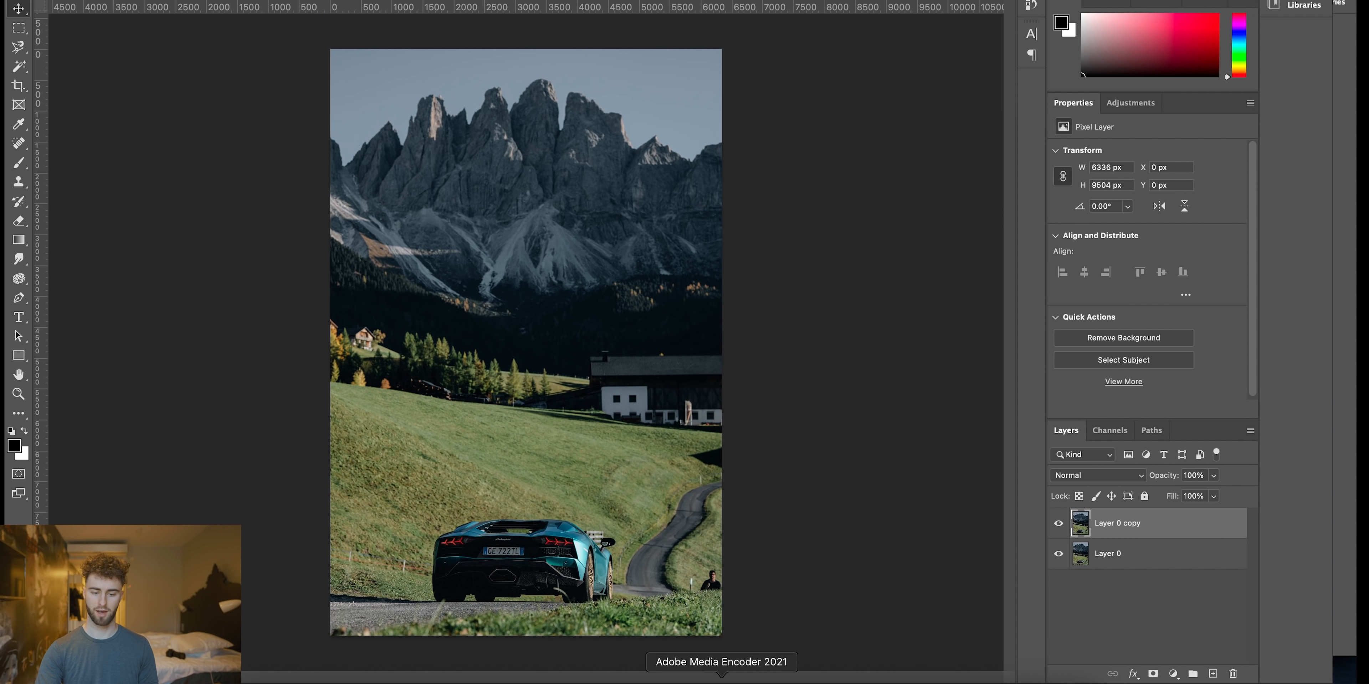
Trace a Pen path along the far edge of the road and up the left side of the blue car.
key(super+plus)
key(super+plus)
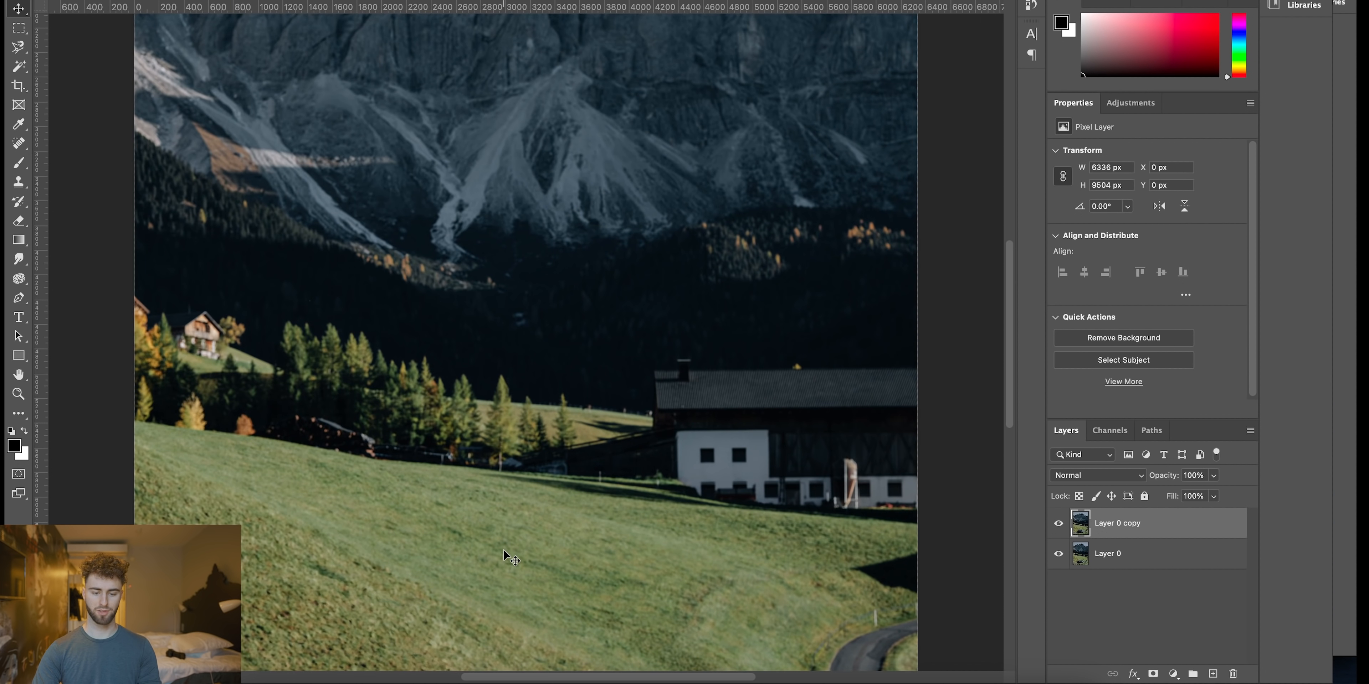
scroll(505, 554, down, 6)
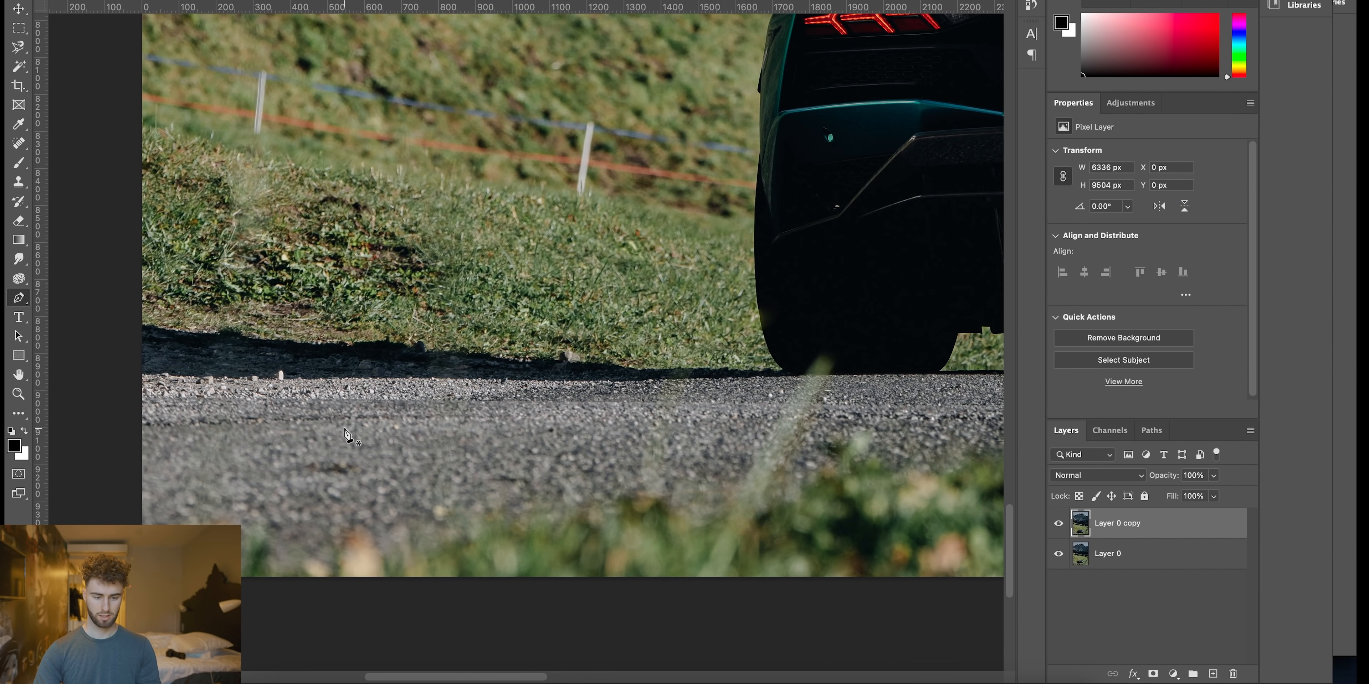
click(139, 320)
drag(323, 329, 345, 330)
click(521, 342)
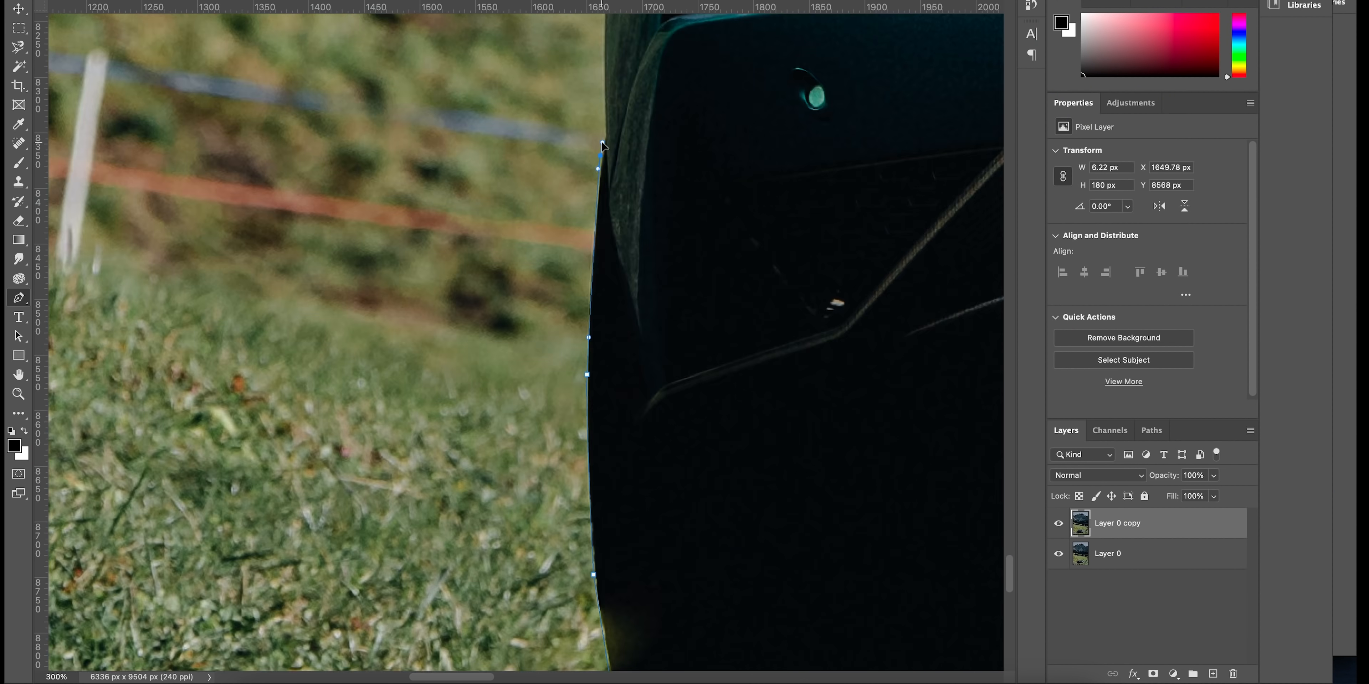
key(super+plus)
key(super+plus)
drag(631, 477, 631, 470)
scroll(631, 247, up, 10)
click(721, 166)
Continue the Pen path over the rear wing and roofline and down the car's right side to the mirror.
scroll(721, 166, right, 8)
click(831, 116)
scroll(831, 116, right, 8)
click(823, 72)
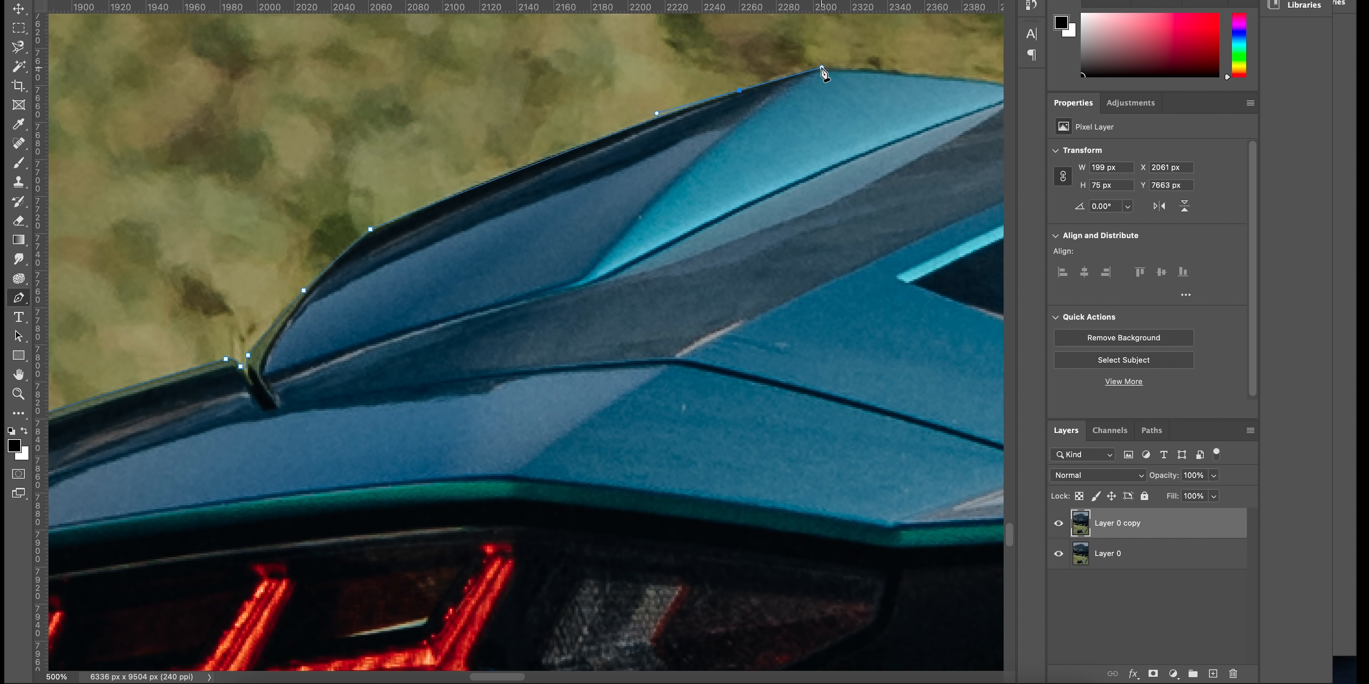
scroll(822, 71, right, 10)
click(521, 102)
scroll(853, 67, right, 10)
click(947, 108)
scroll(948, 108, right, 10)
click(933, 276)
scroll(932, 276, right, 10)
click(375, 67)
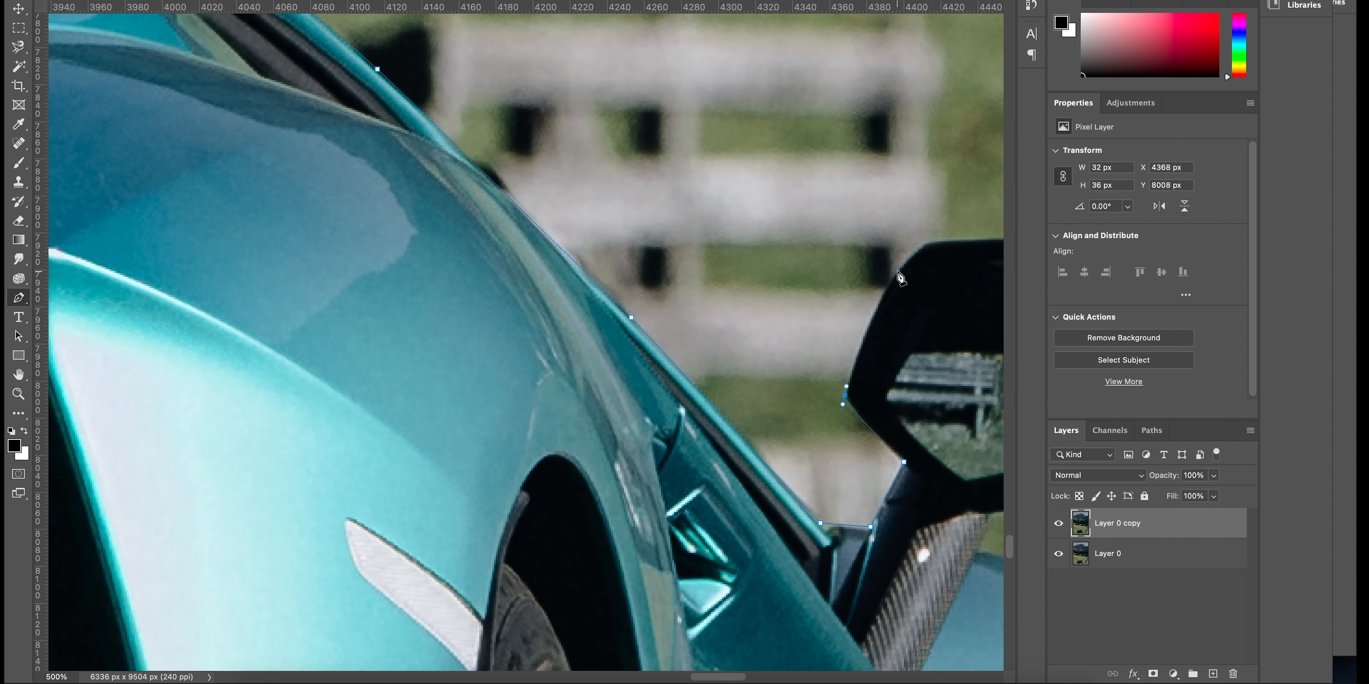
Complete the path around the mirror, the car's right side and the road foreground, and turn it into a selection.
scroll(832, 447, right, 8)
drag(832, 447, 782, 463)
key(super+minus)
key(super+minus)
key(super+minus)
key(super+minus)
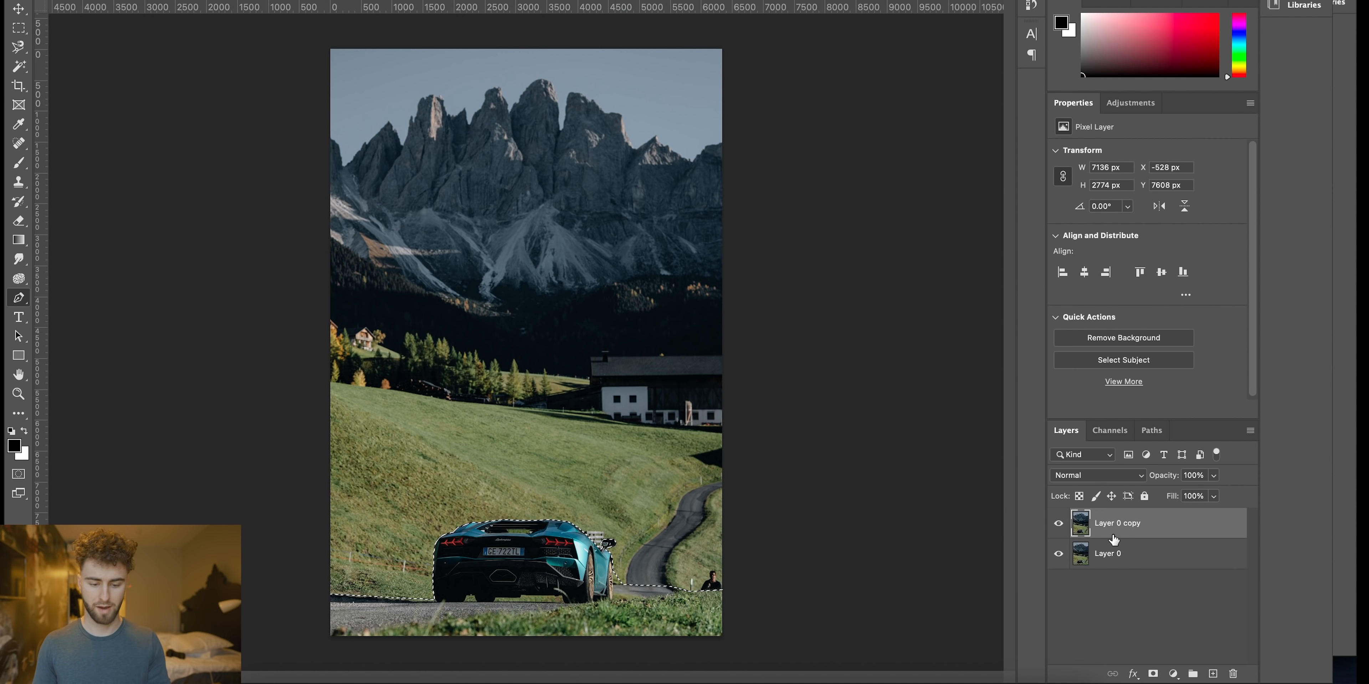
Copy the selected car, road and foreground grass to a new layer and move it straight up onto the hillside.
key(m)
right_click(552, 593)
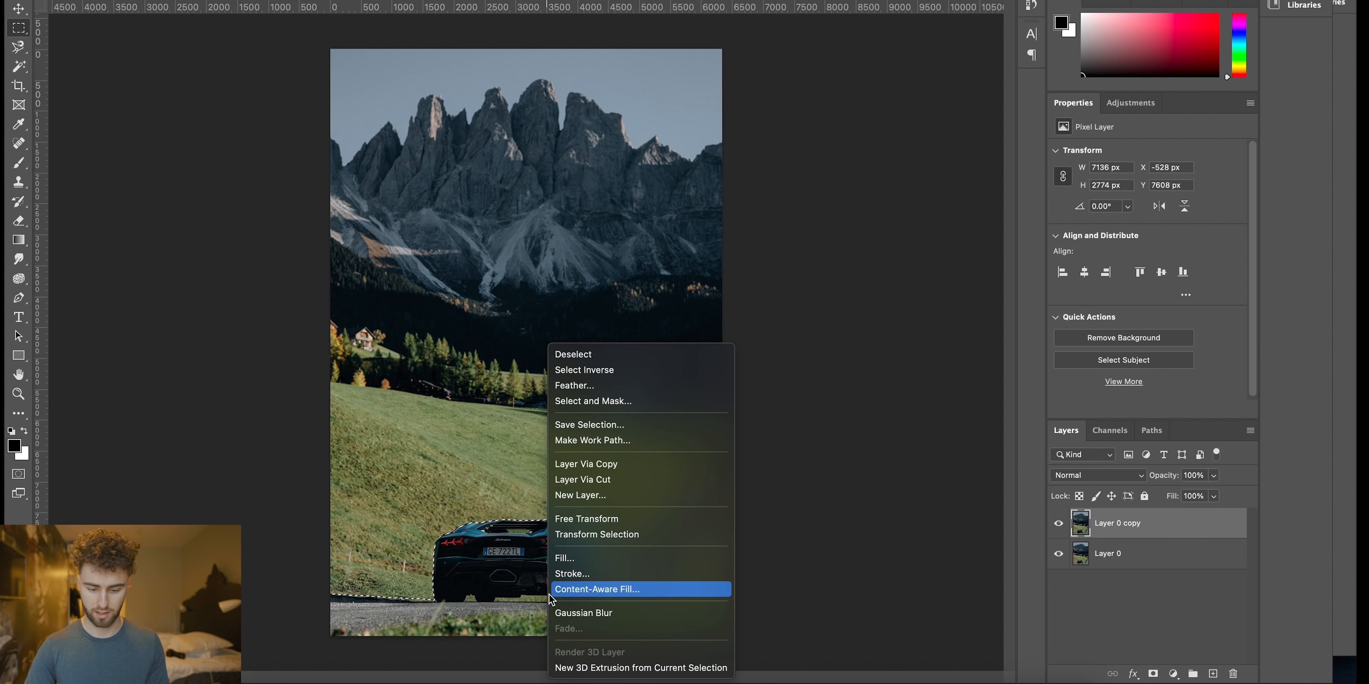
click(616, 481)
key(v)
drag(619, 578, 619, 493)
key(m)
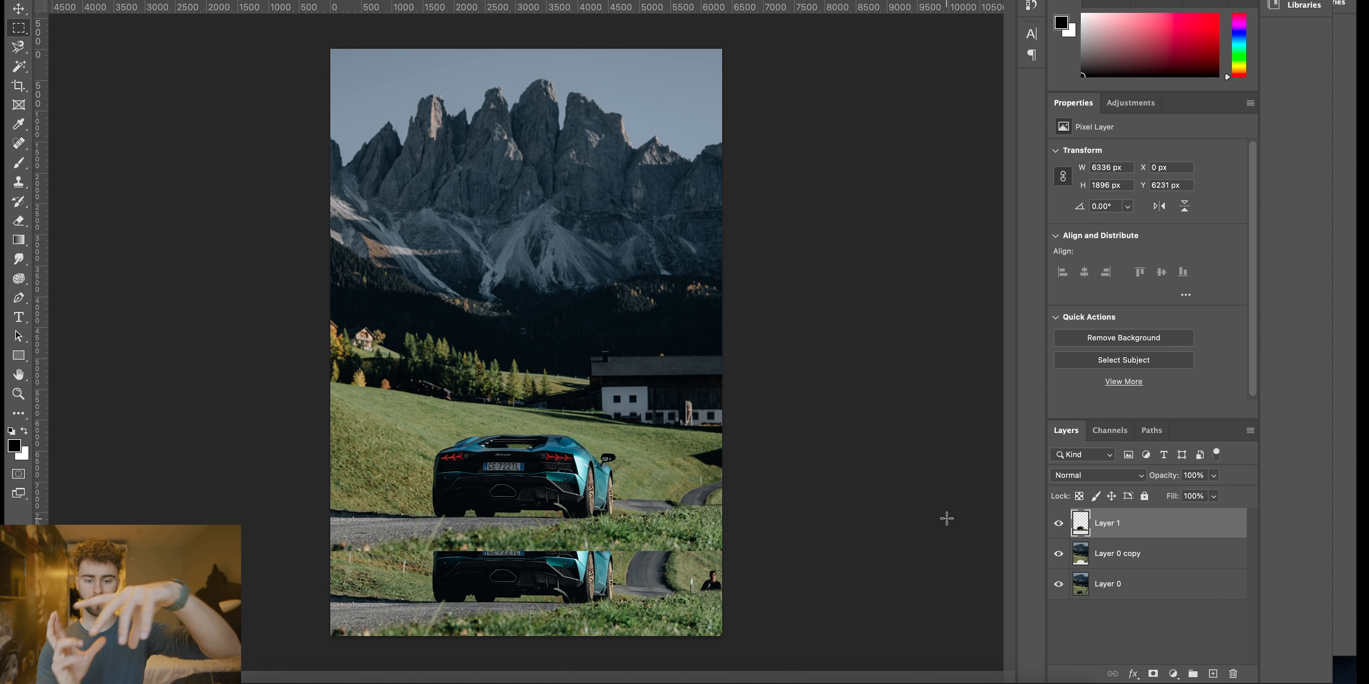
Examine how the raised car and road copy sits against the hillside, zooming between the whole photo and the car.
key(super+equal)
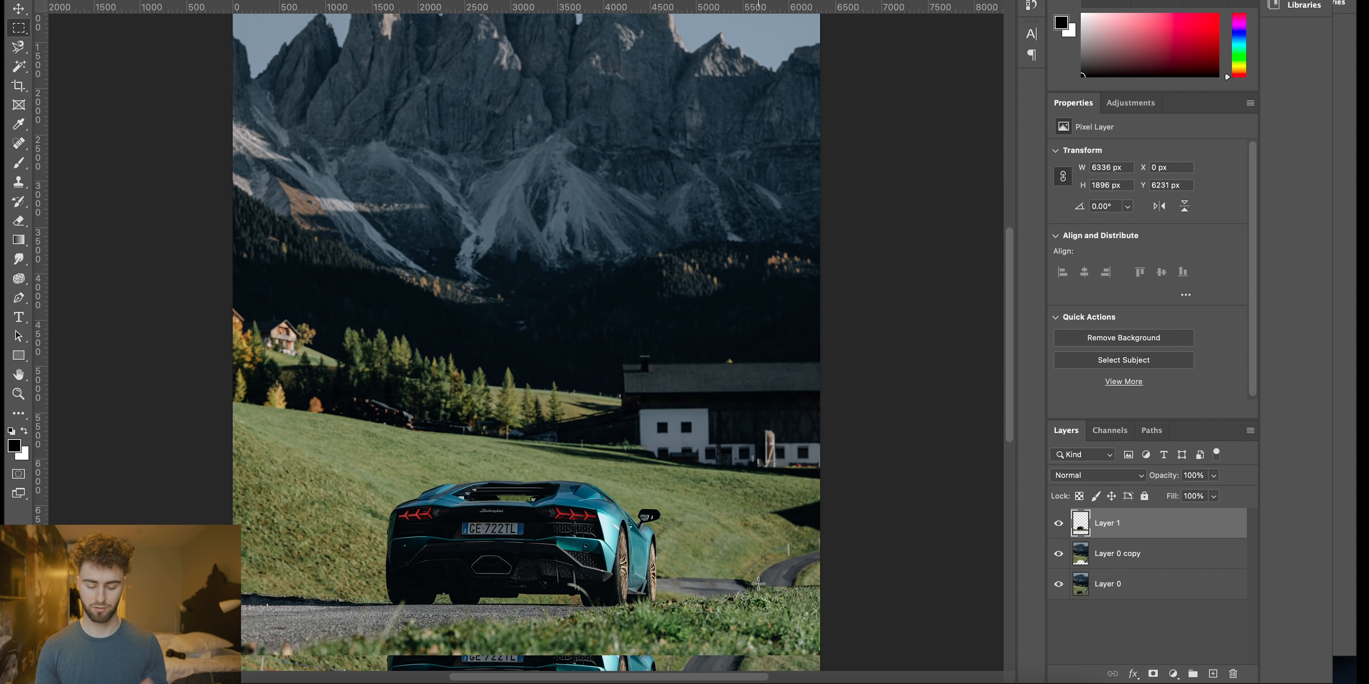
key(super+minus)
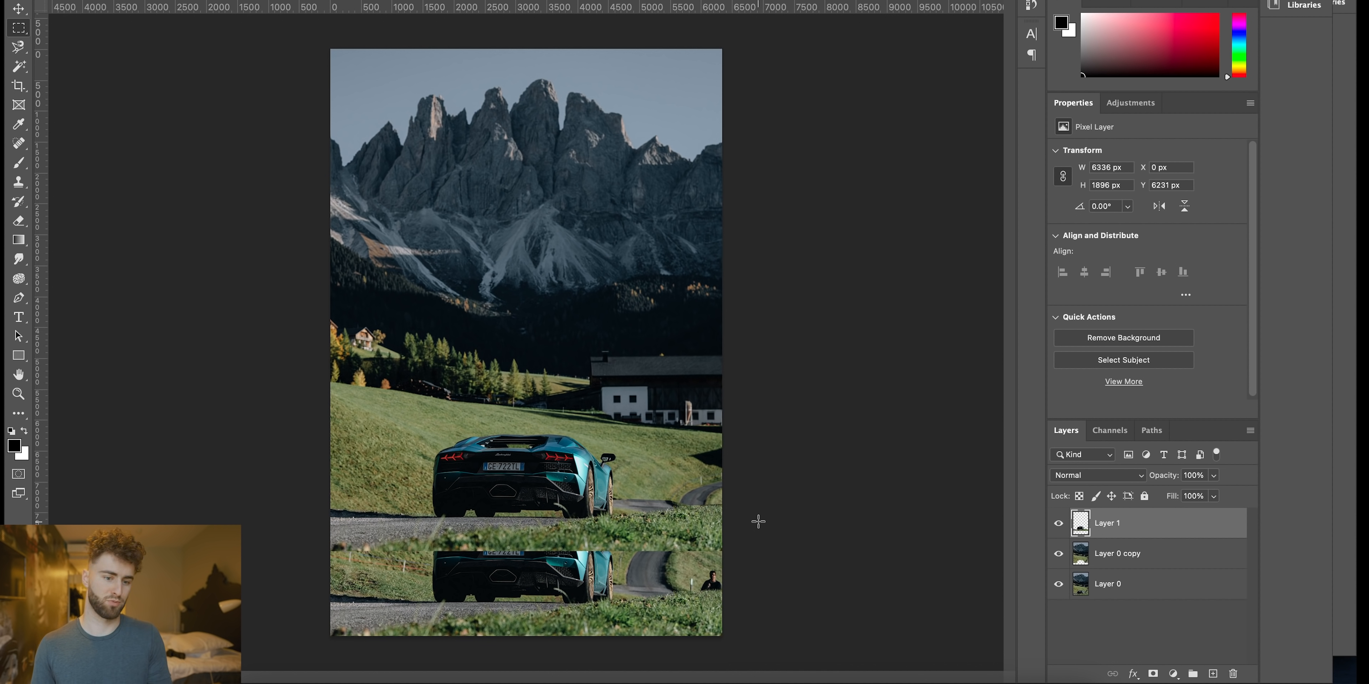
key(super+minus)
key(c)
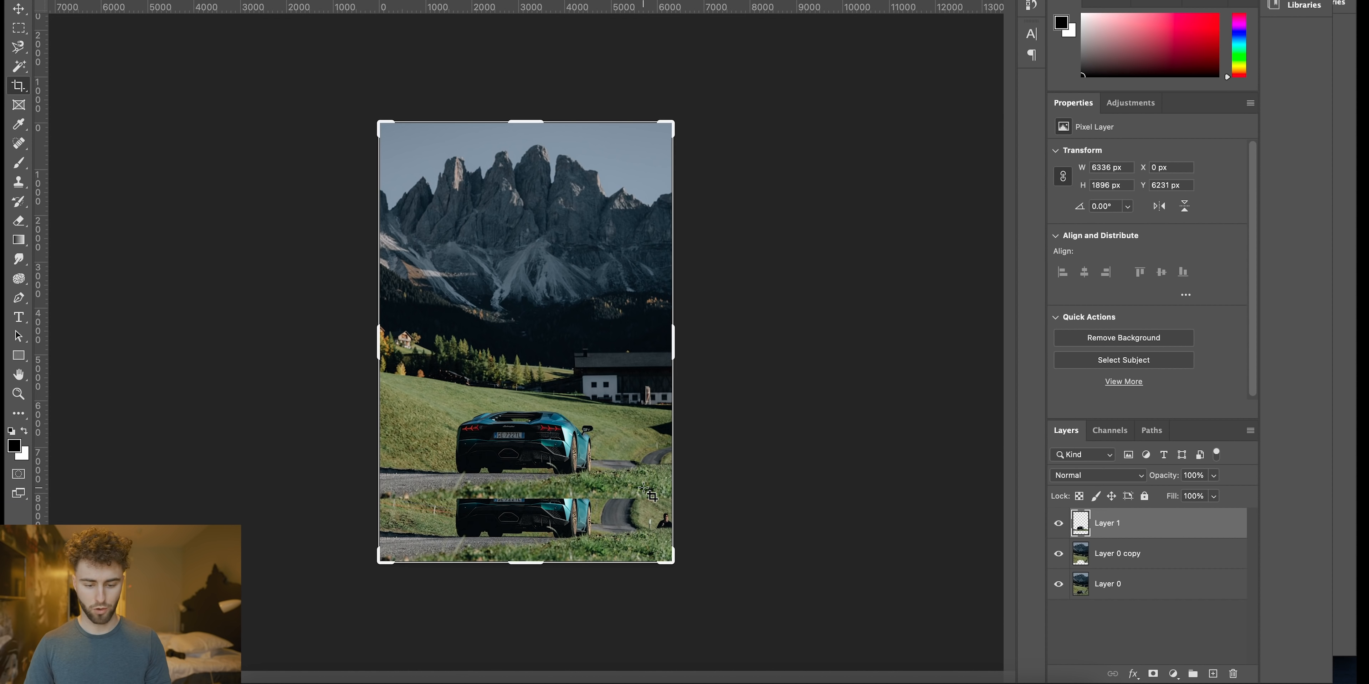
key(v)
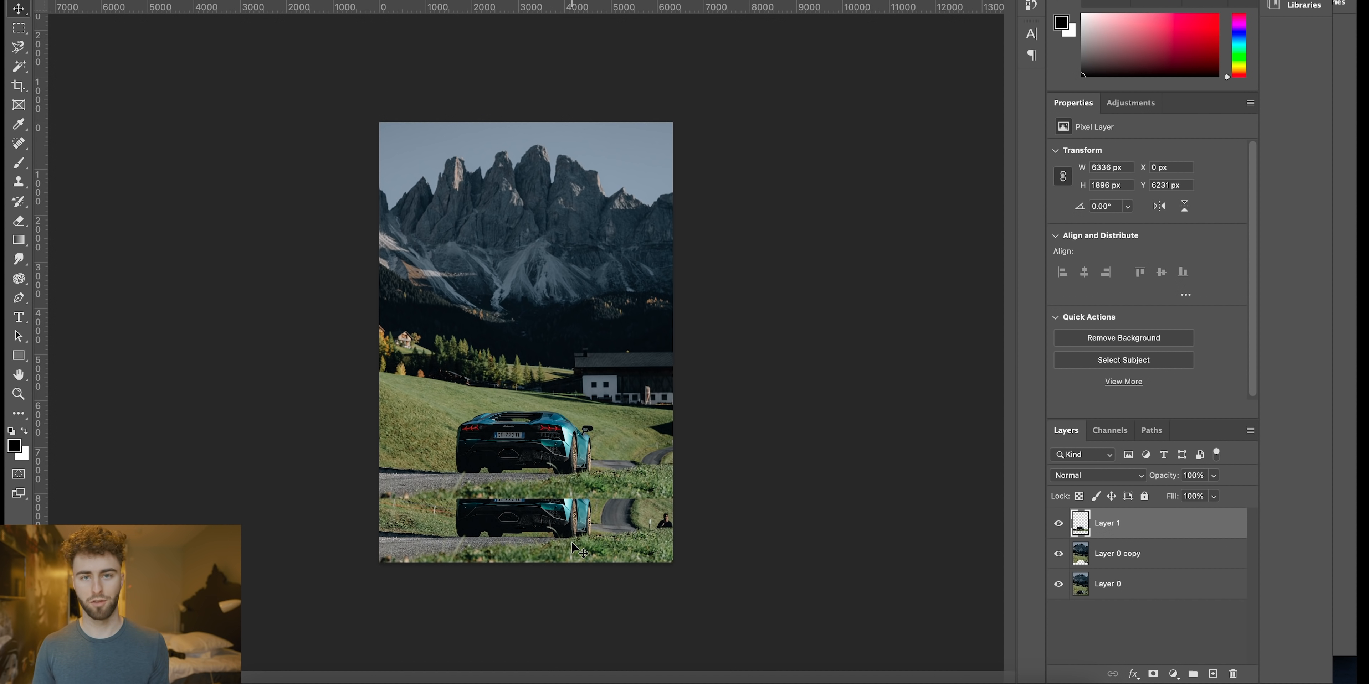
key(super+plus)
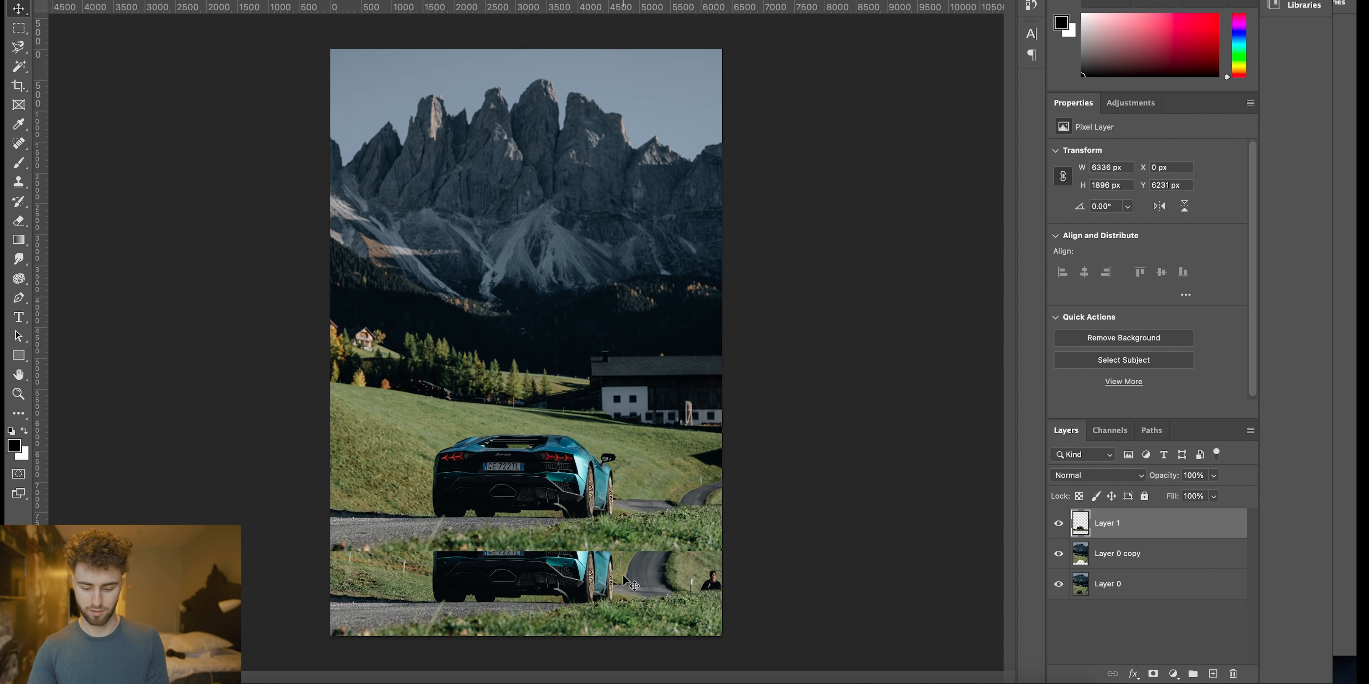
key(super+plus)
key(super+plus)
scroll(623, 581, down, 11)
scroll(624, 581, up, 10)
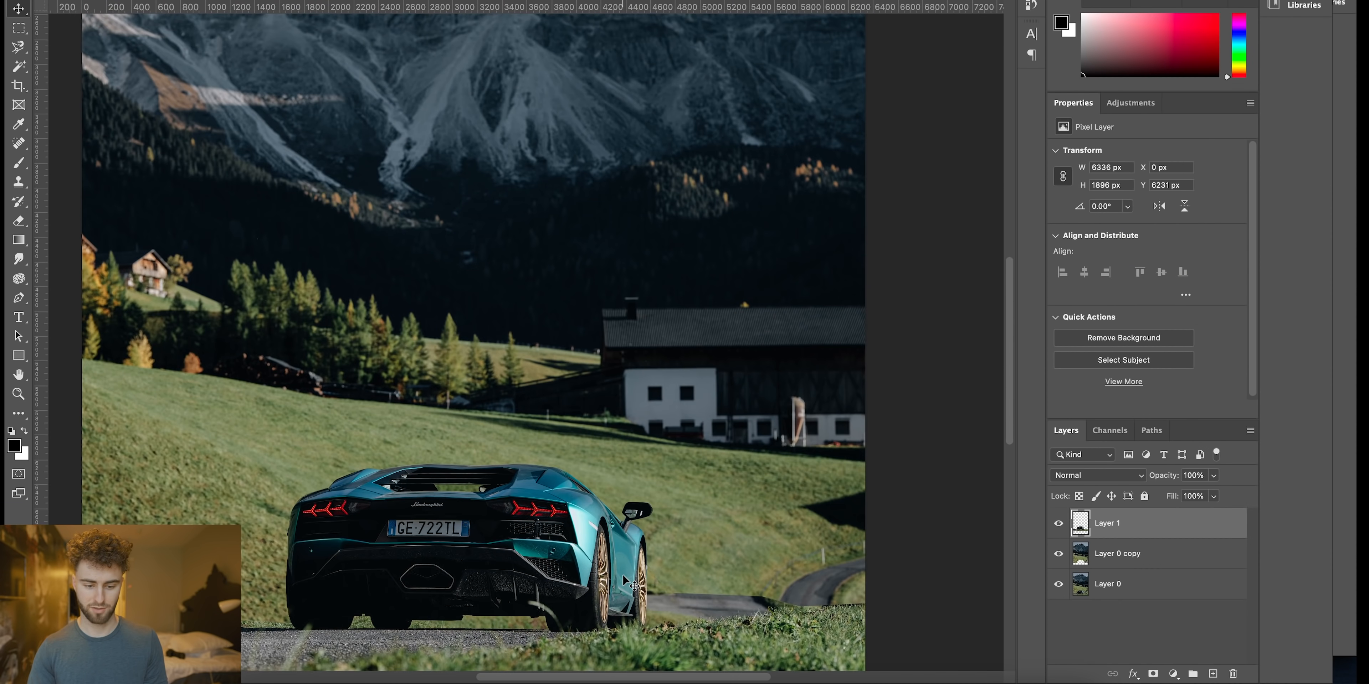
key(super+plus)
scroll(627, 583, down, 8)
scroll(627, 583, up, 4)
scroll(627, 583, down, 2)
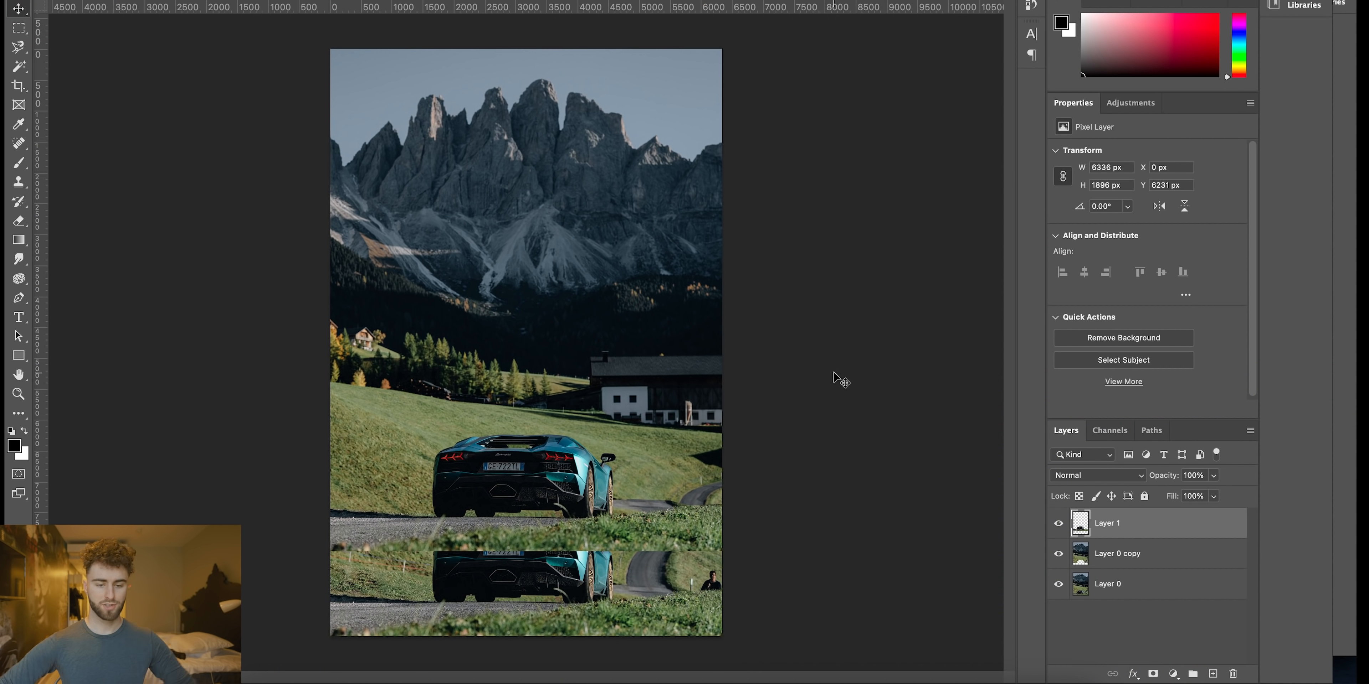
Move Layer 1 and Layer 0 copy down together until the car and road fill the photo's lower edge.
click(1130, 556)
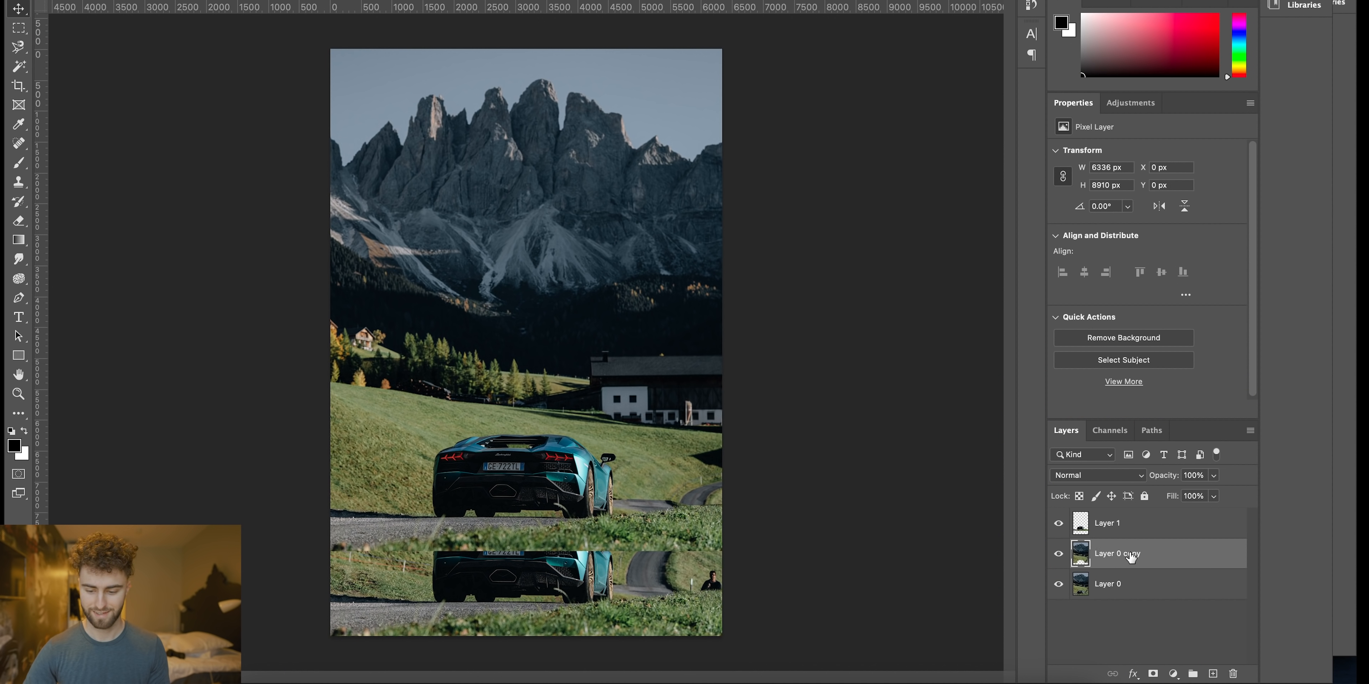
shift+click(1103, 536)
drag(620, 447, 619, 532)
Select Layer 0 copy's scenery above the car, stretch it up to the canvas's upper edge, and deselect.
key(m)
drag(308, 43, 847, 515)
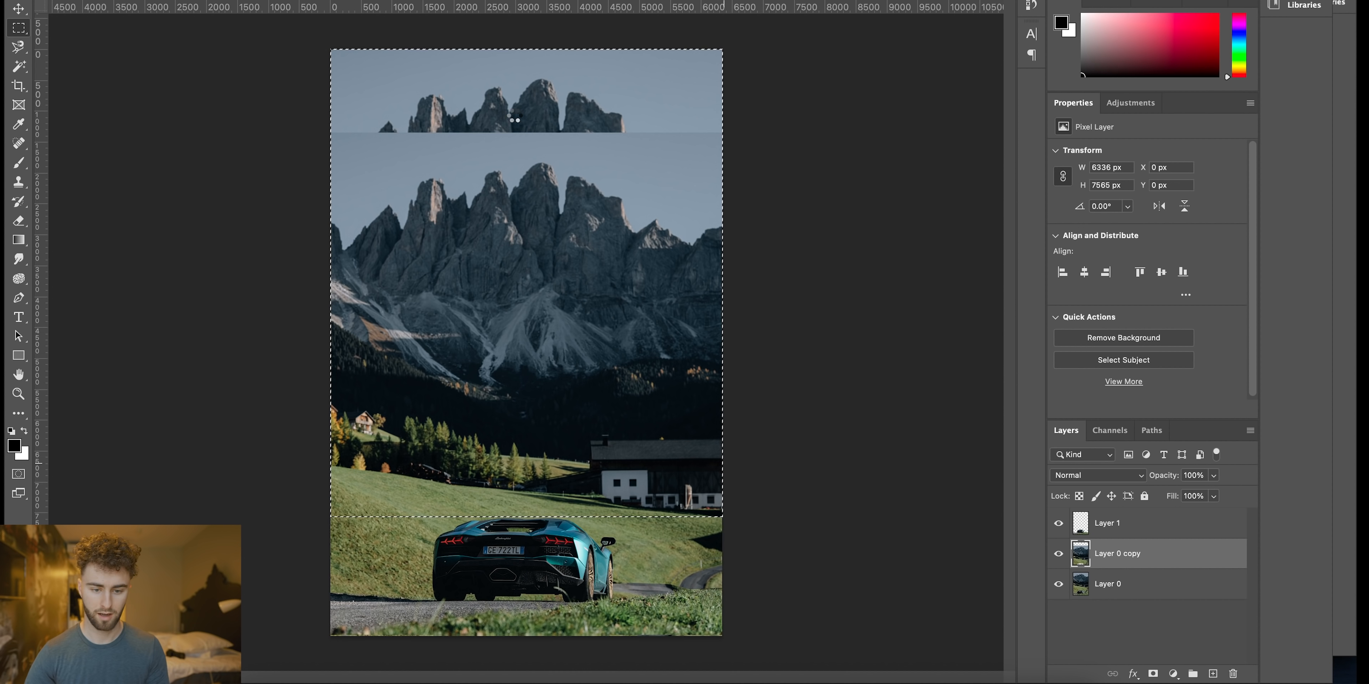
key(ctrl+t)
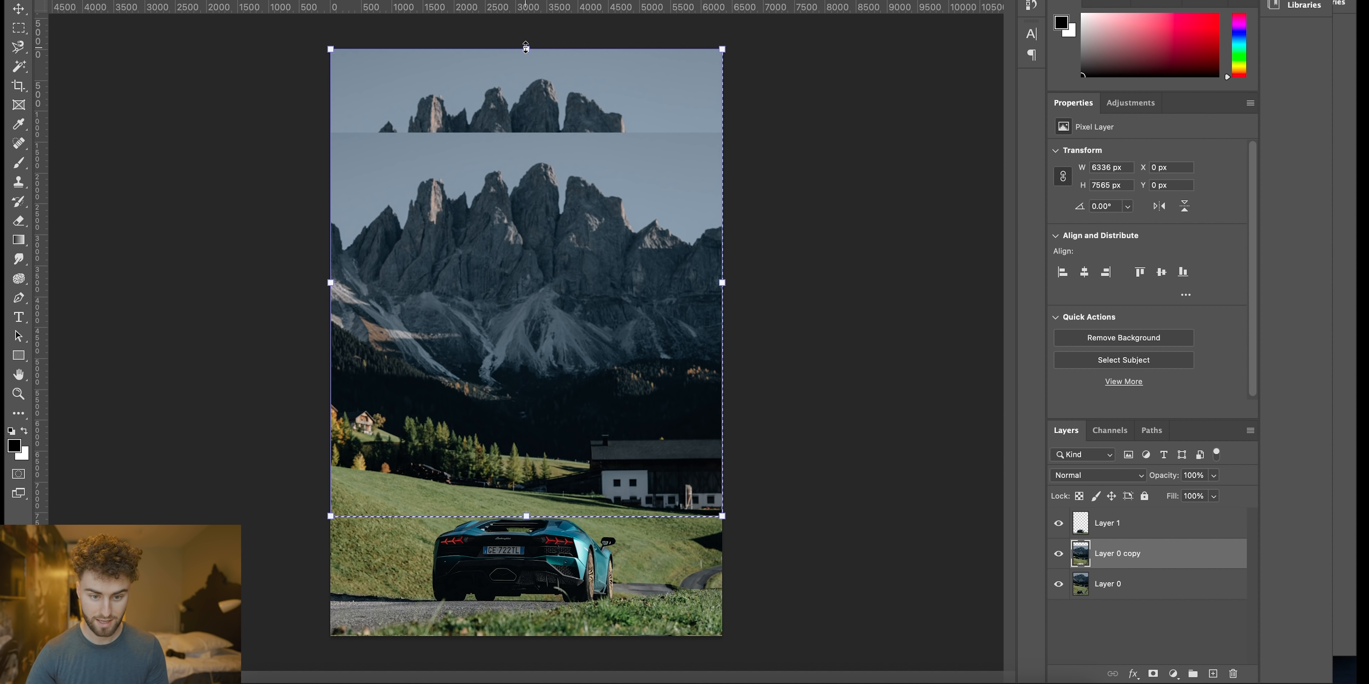
drag(525, 47, 526, 1)
drag(526, 3, 526, 0)
key(Return)
key(m)
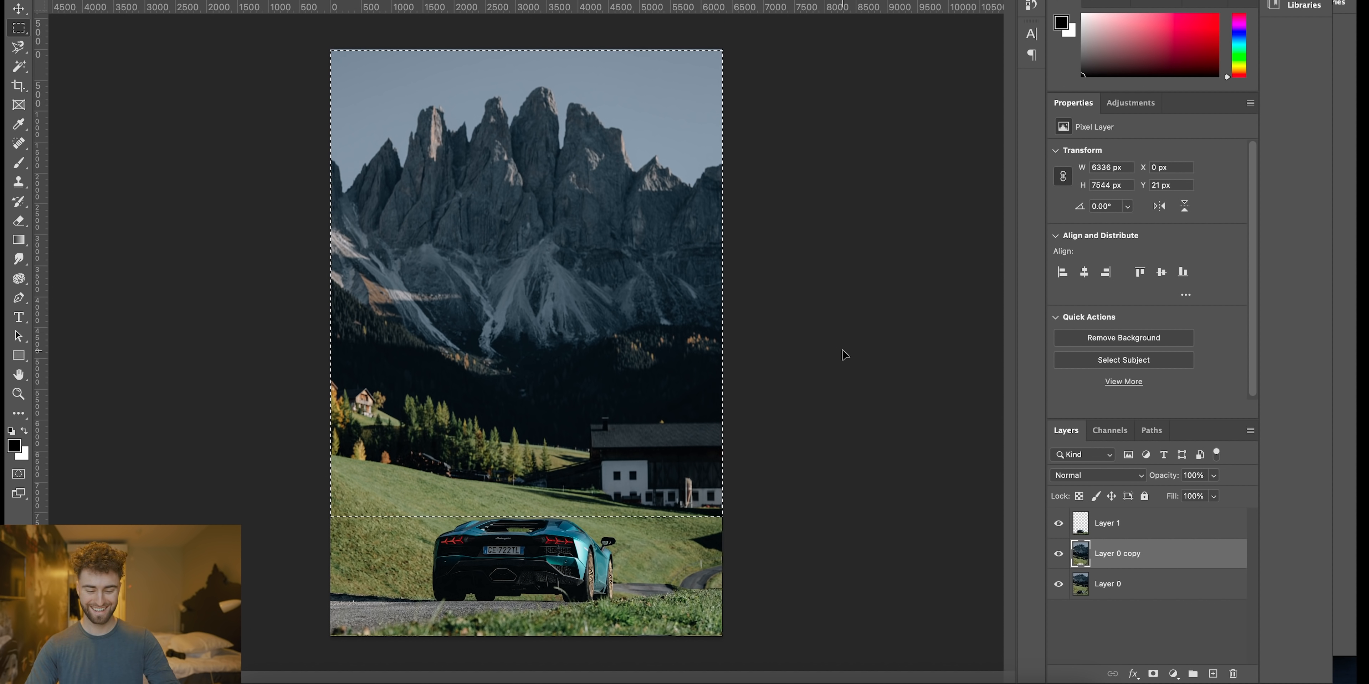
key(super+d)
Toggle the visibility of the edited layers to compare the altered photo with the original.
click(1060, 545)
click(1059, 545)
click(1060, 547)
click(1060, 544)
click(1060, 544)
click(1059, 547)
Add a layer mask to Layer 1 and move the car and road layer straight up over the hillside.
key(v)
key(super+plus)
key(super+plus)
key(super+plus)
key(super+plus)
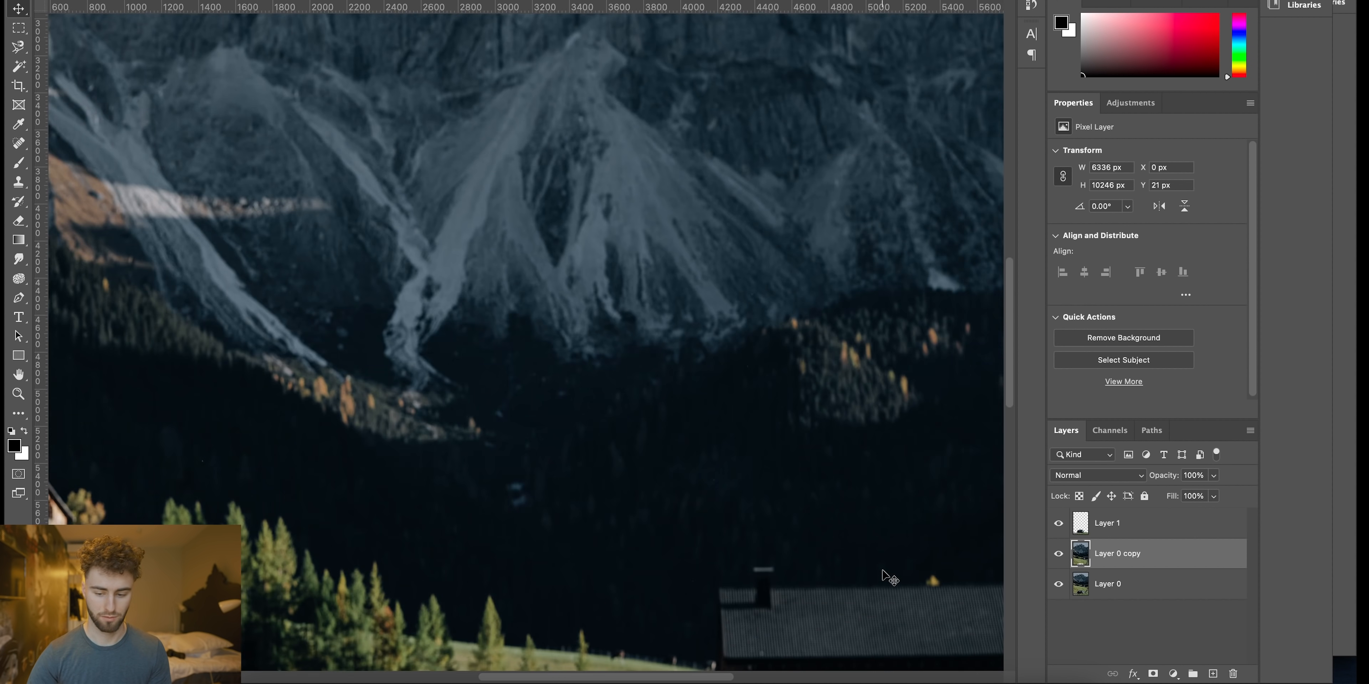
scroll(883, 571, down, 8)
scroll(883, 570, right, 3)
click(1124, 533)
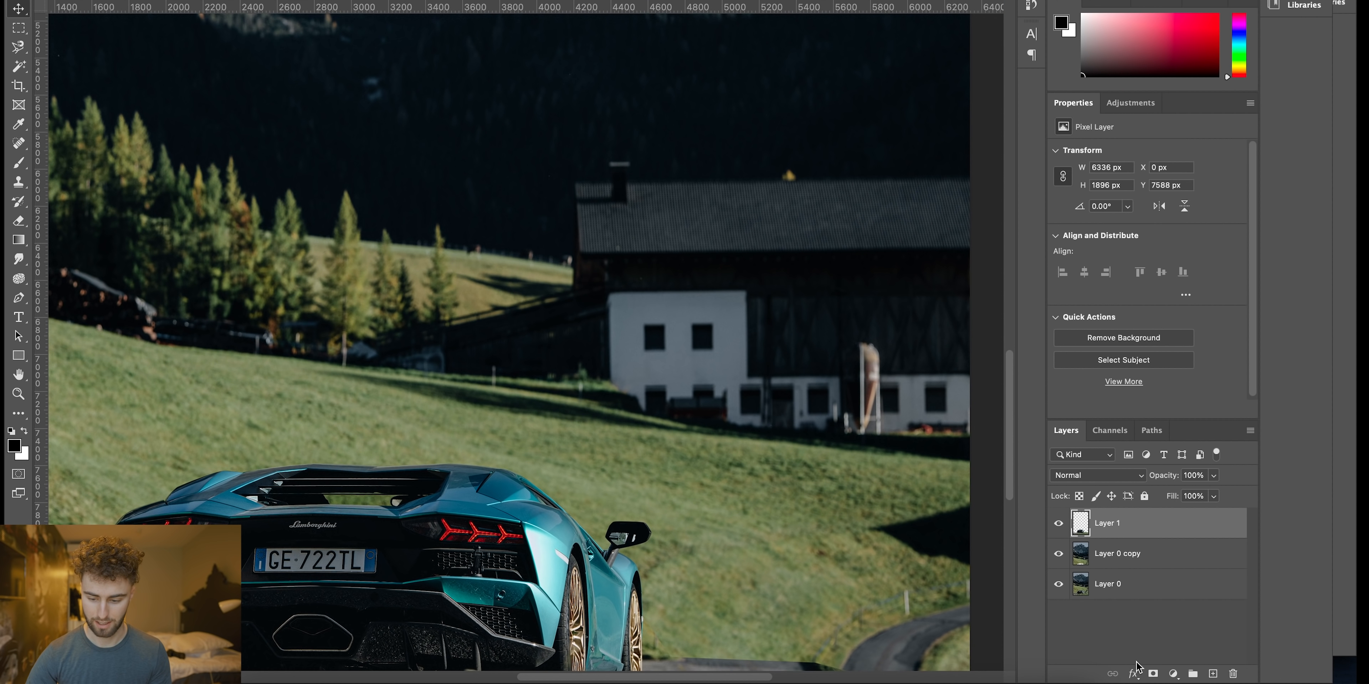
click(1153, 674)
drag(894, 569, 890, 460)
Paint black on Layer 1's mask to blend away the leftover road patch to the right of the car.
key(b)
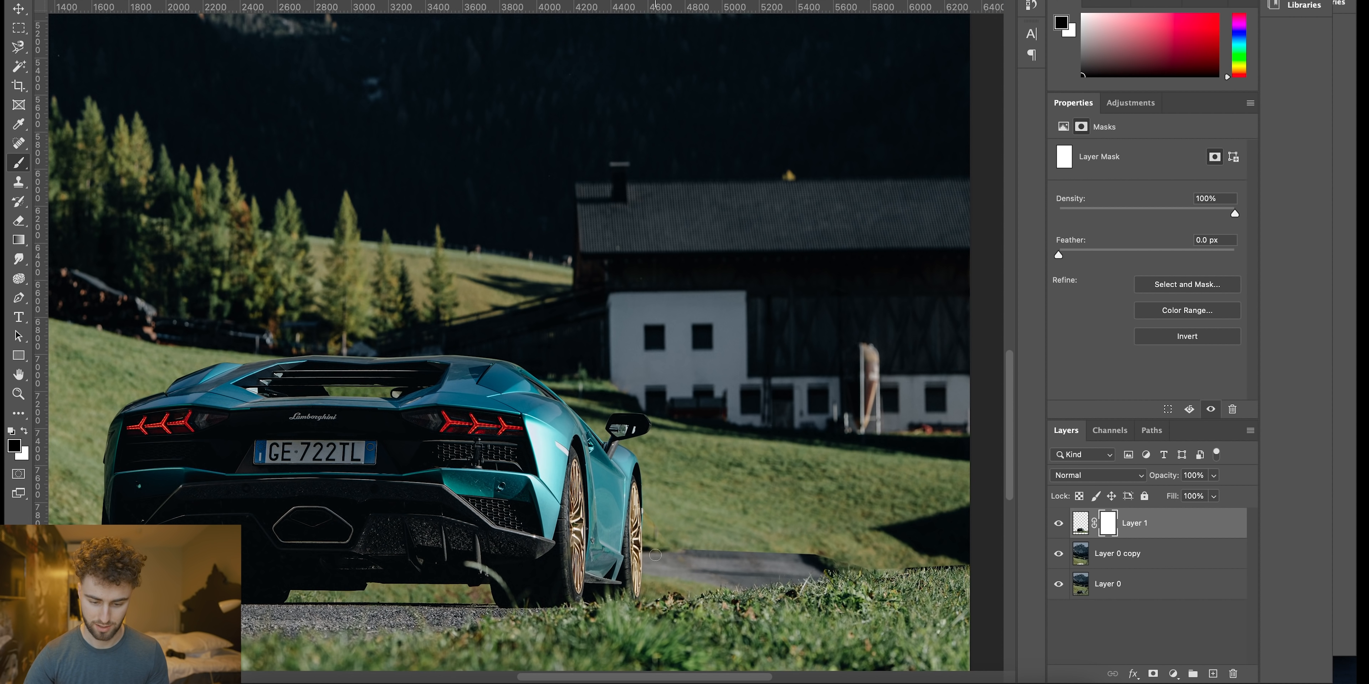
mouse_move(649, 560)
mouse_down()
mouse_move(740, 552)
mouse_move(845, 563)
mouse_up()
right_click(845, 563)
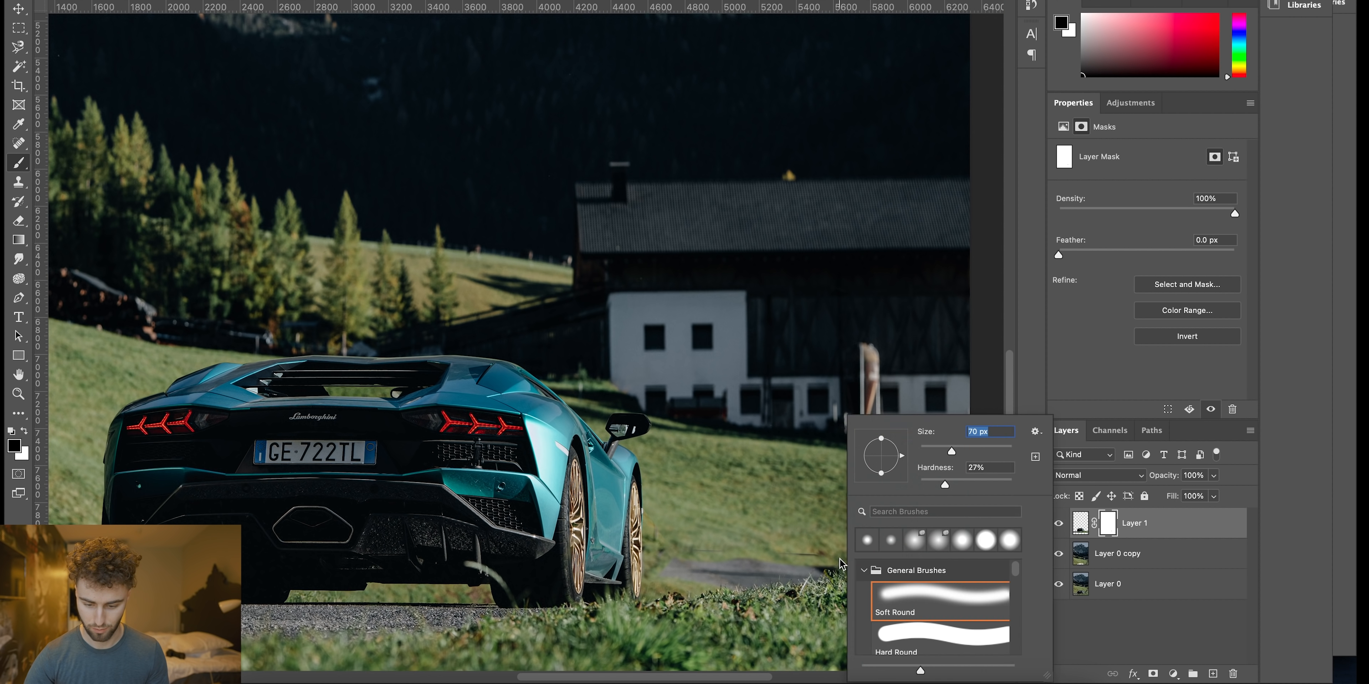
key(Escape)
key(v)
key(super+0)
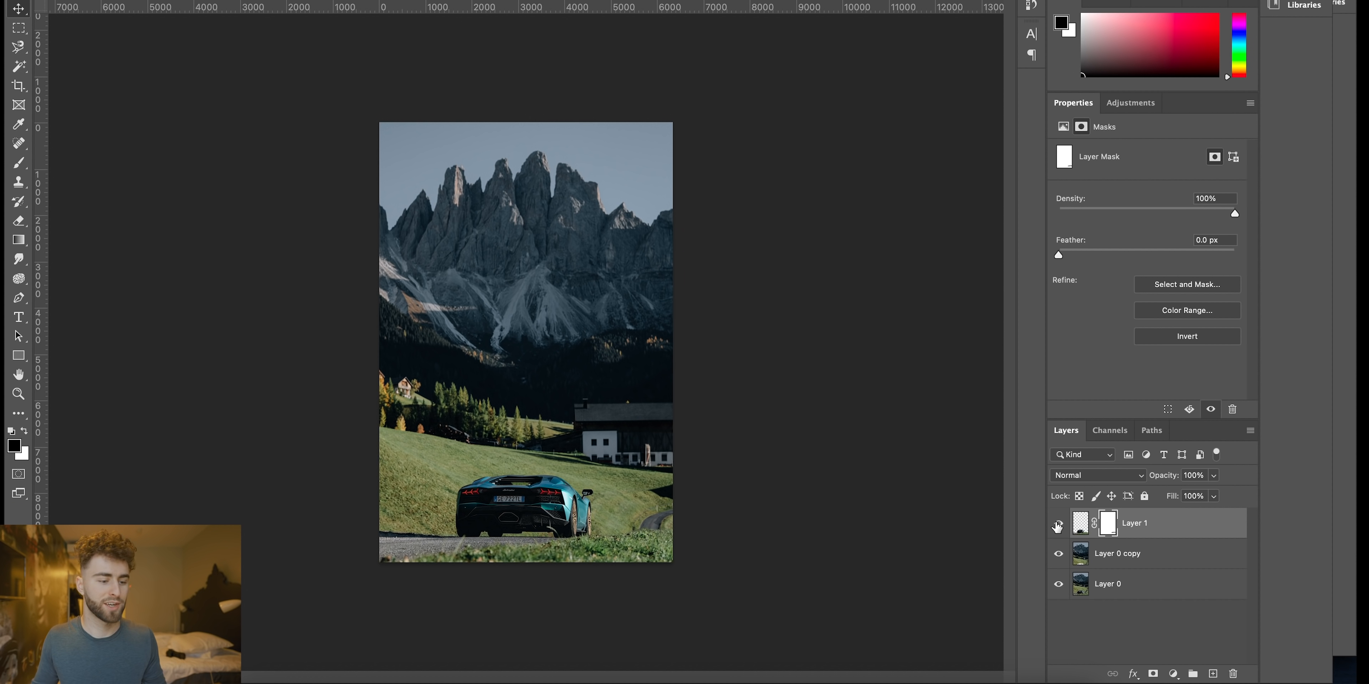
key(ctrl+plus)
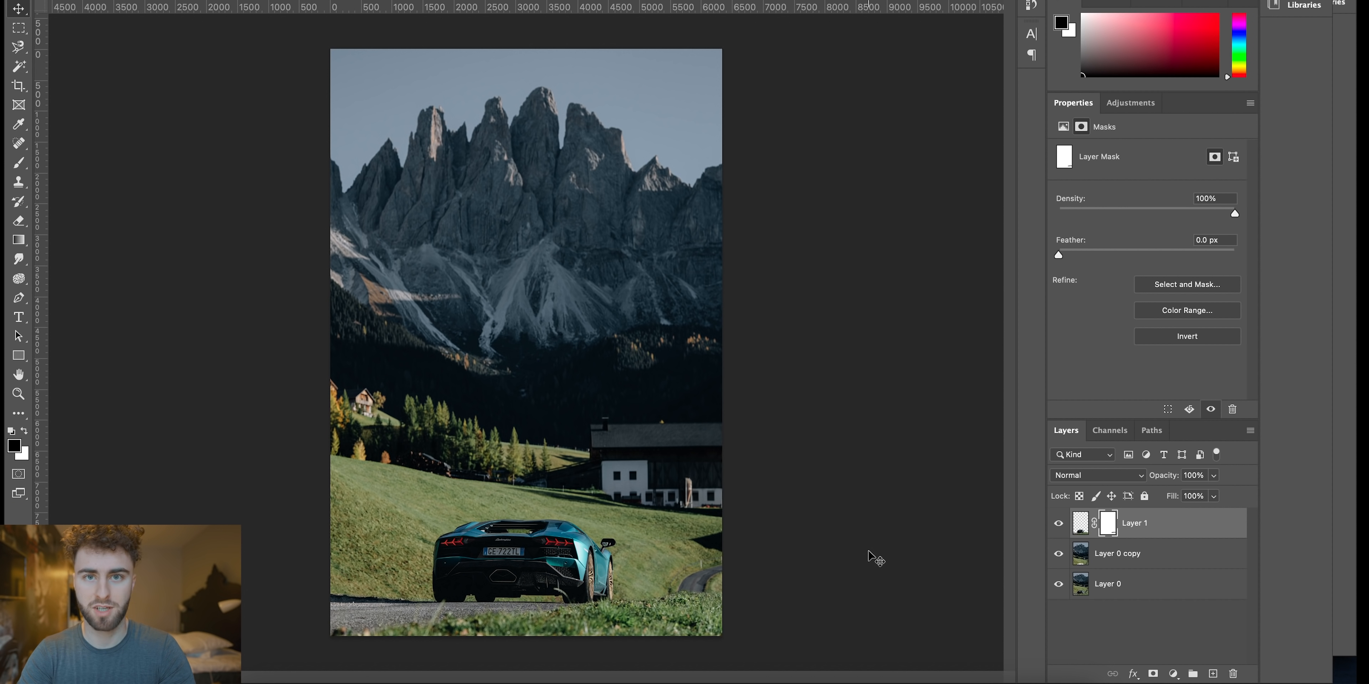